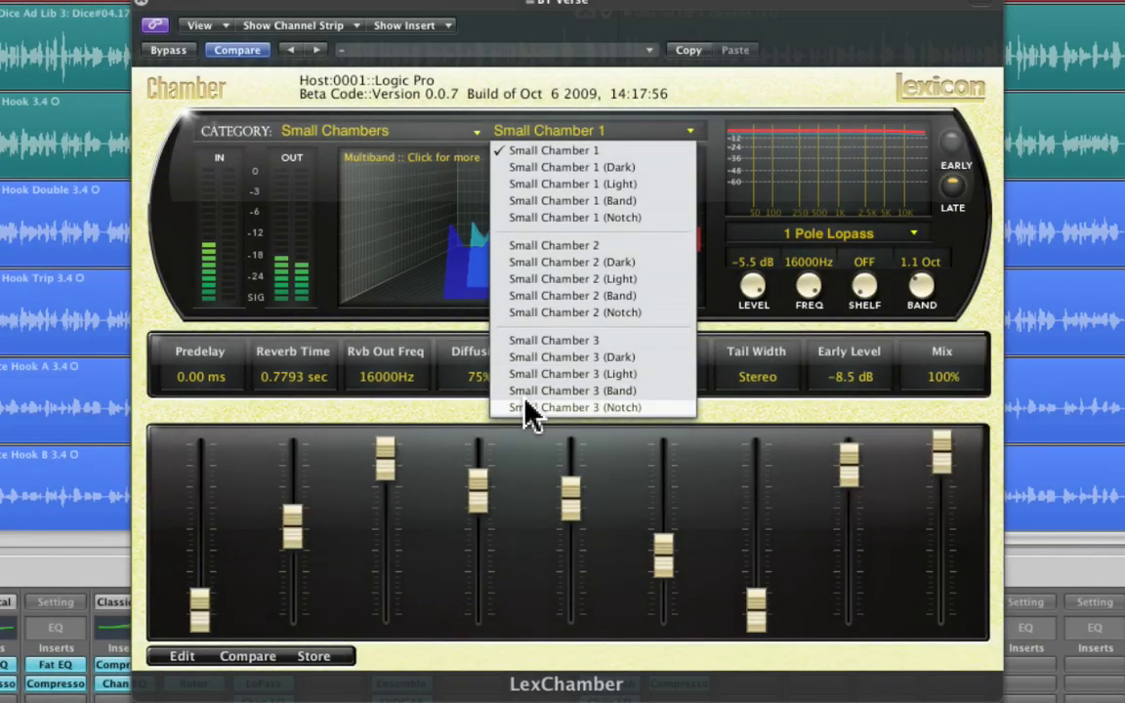
- Move LexChamber from Medium Chambers to Large Chambers and open its preset list for Infinite Chamber (Notch)
click(523, 391)
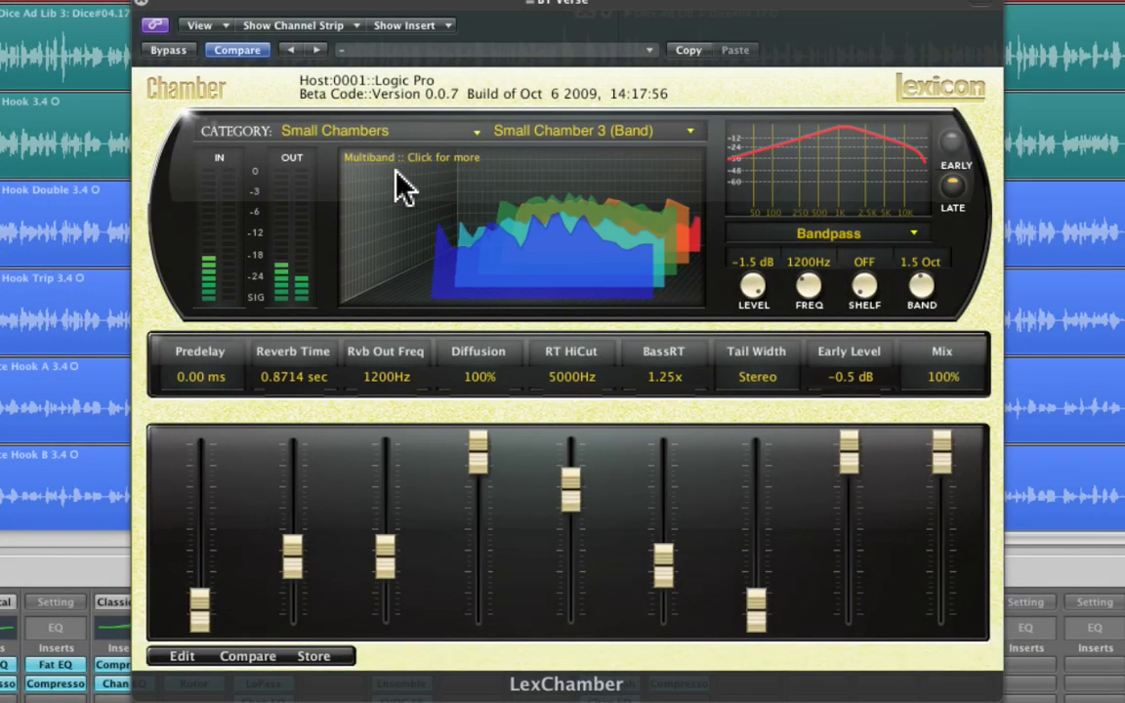
click(390, 133)
click(395, 168)
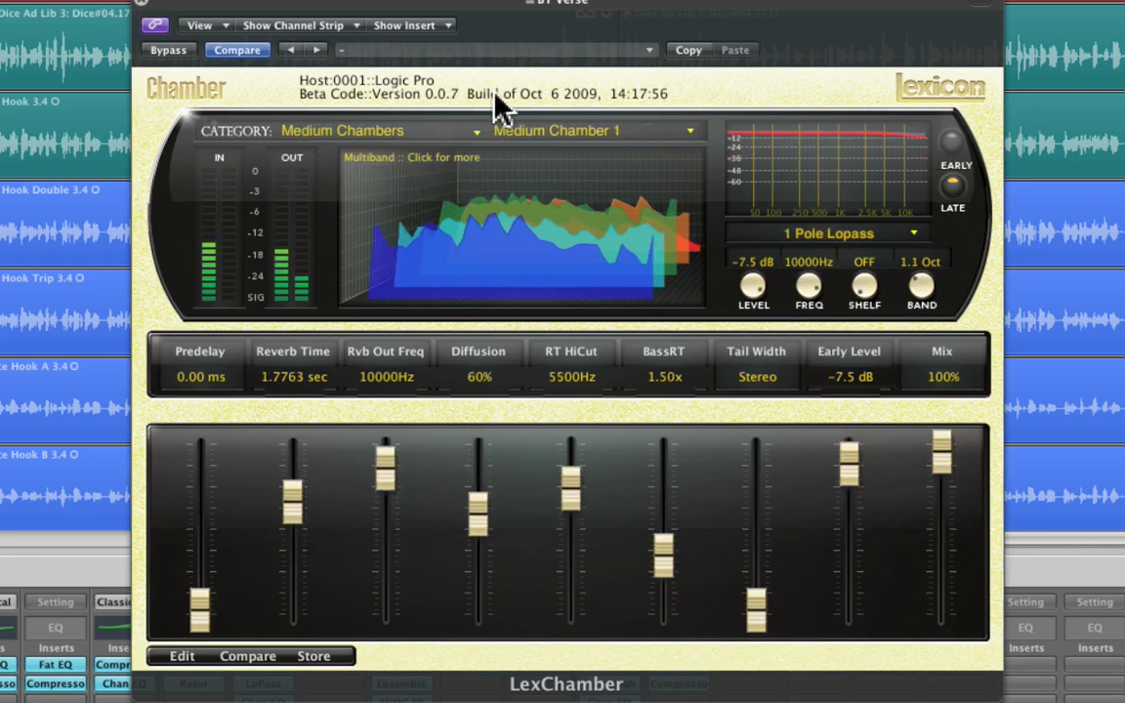
click(535, 134)
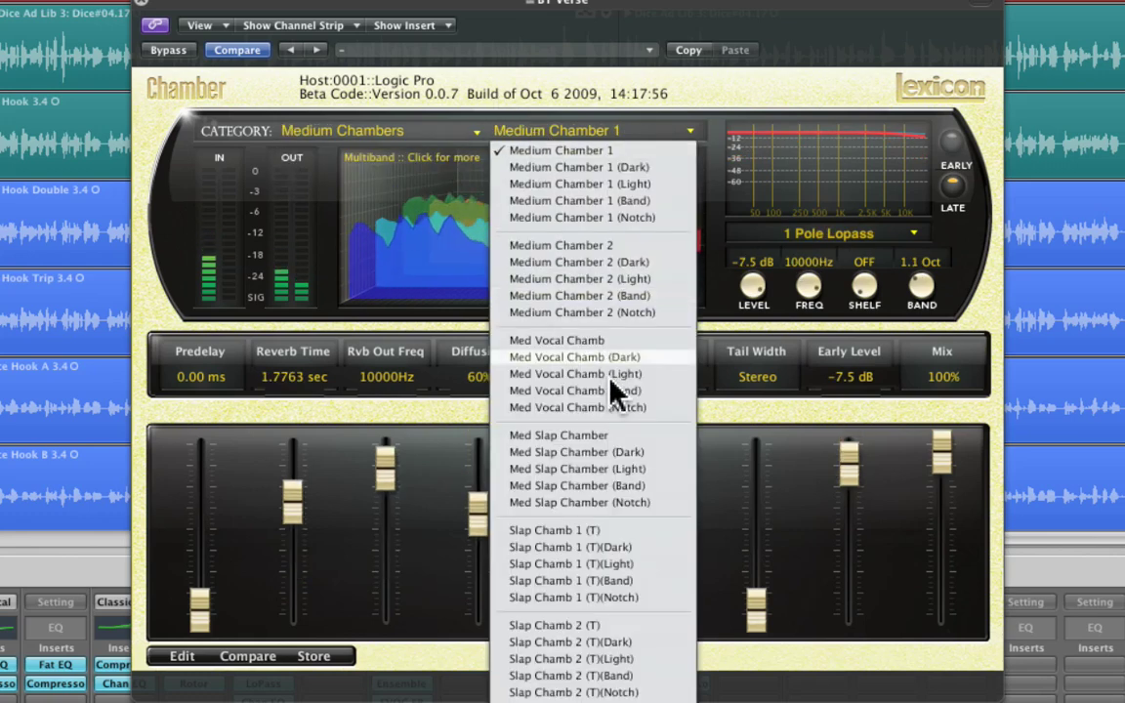
click(444, 137)
click(449, 183)
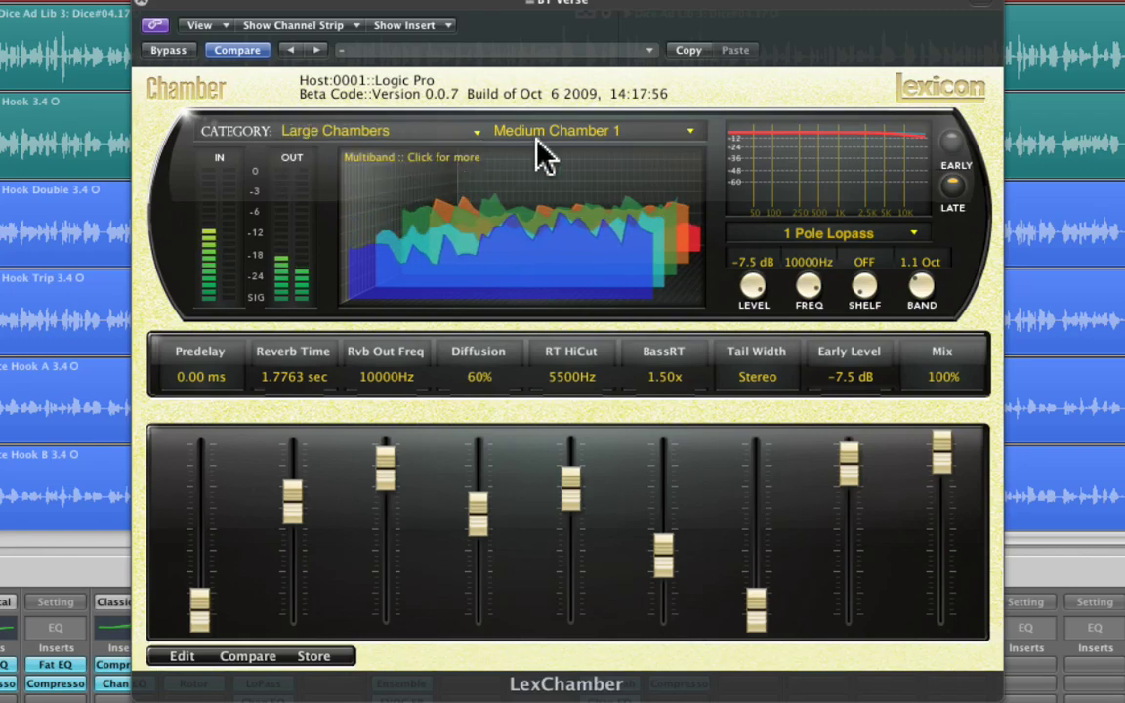
click(543, 137)
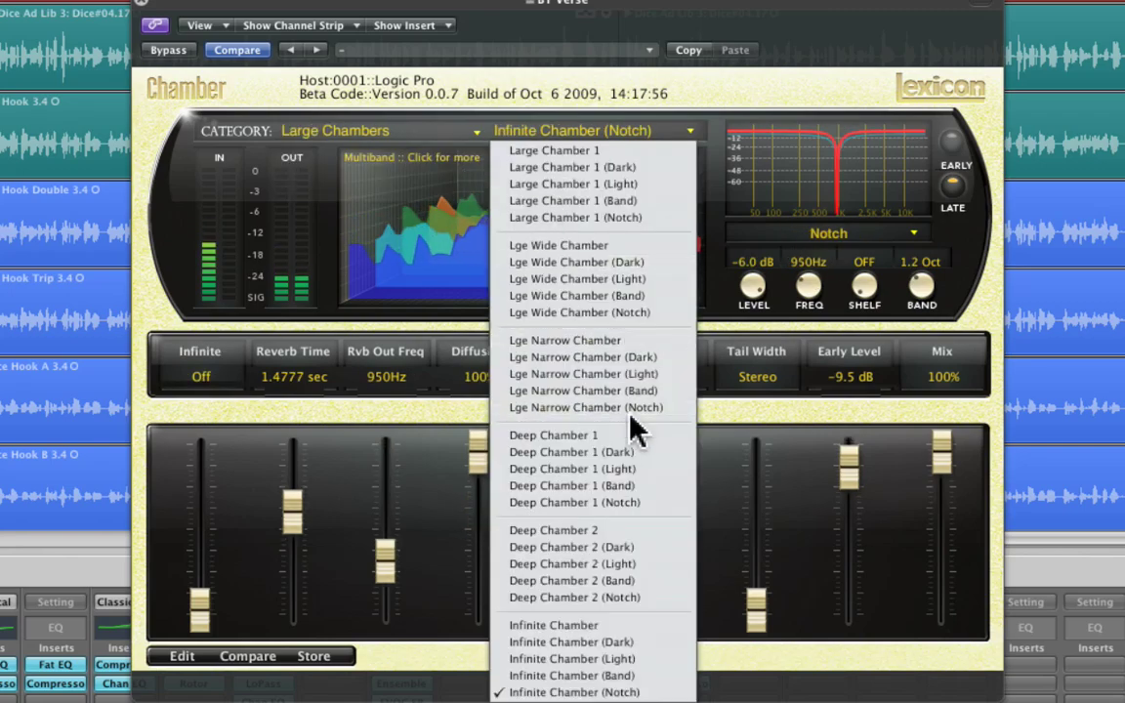
- Keep Infinite Chamber (Notch), review the Studio presets, then browse the Small Halls presets
click(572, 689)
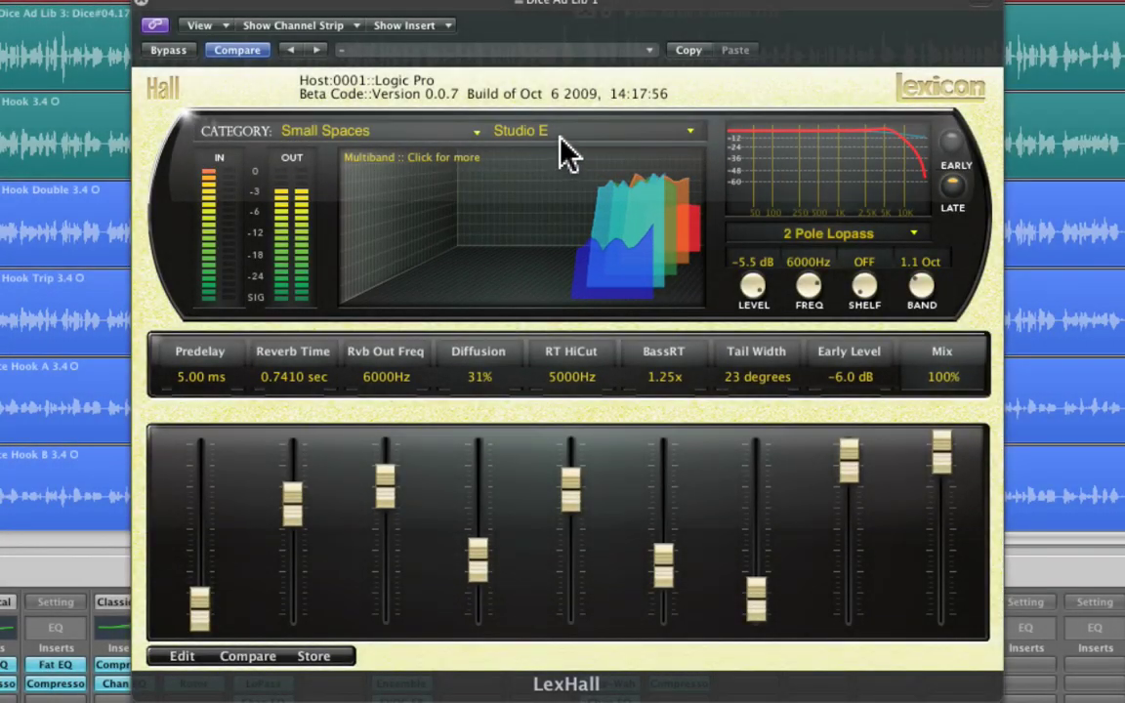
click(552, 133)
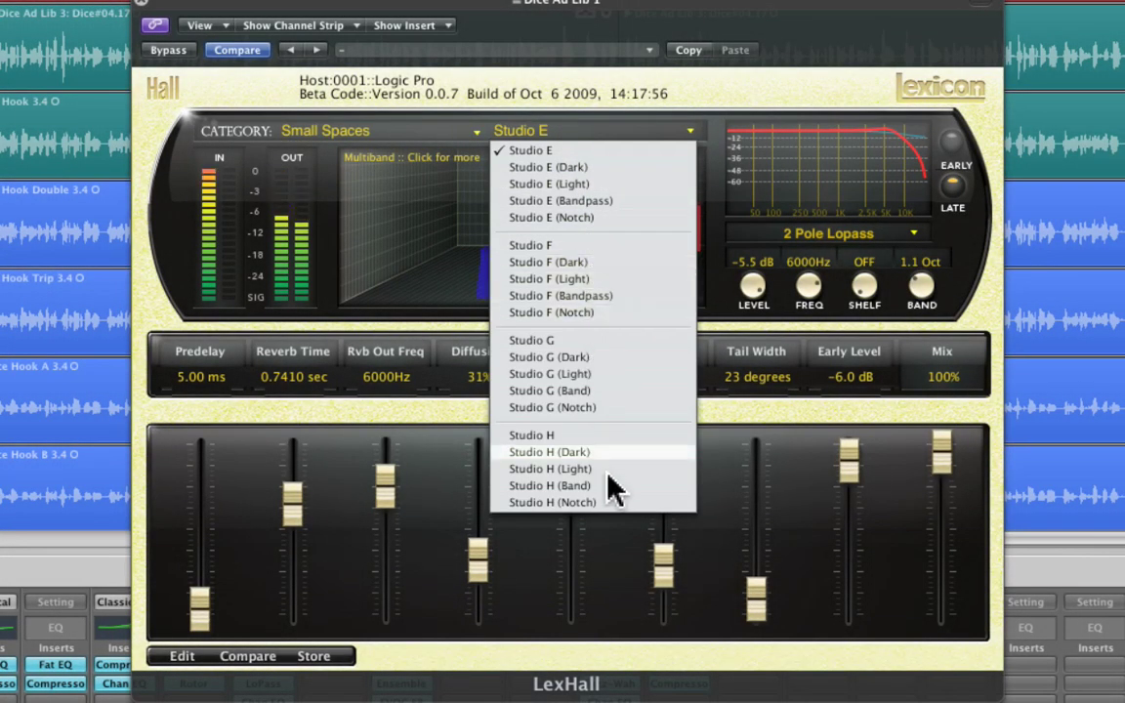
click(430, 135)
click(431, 169)
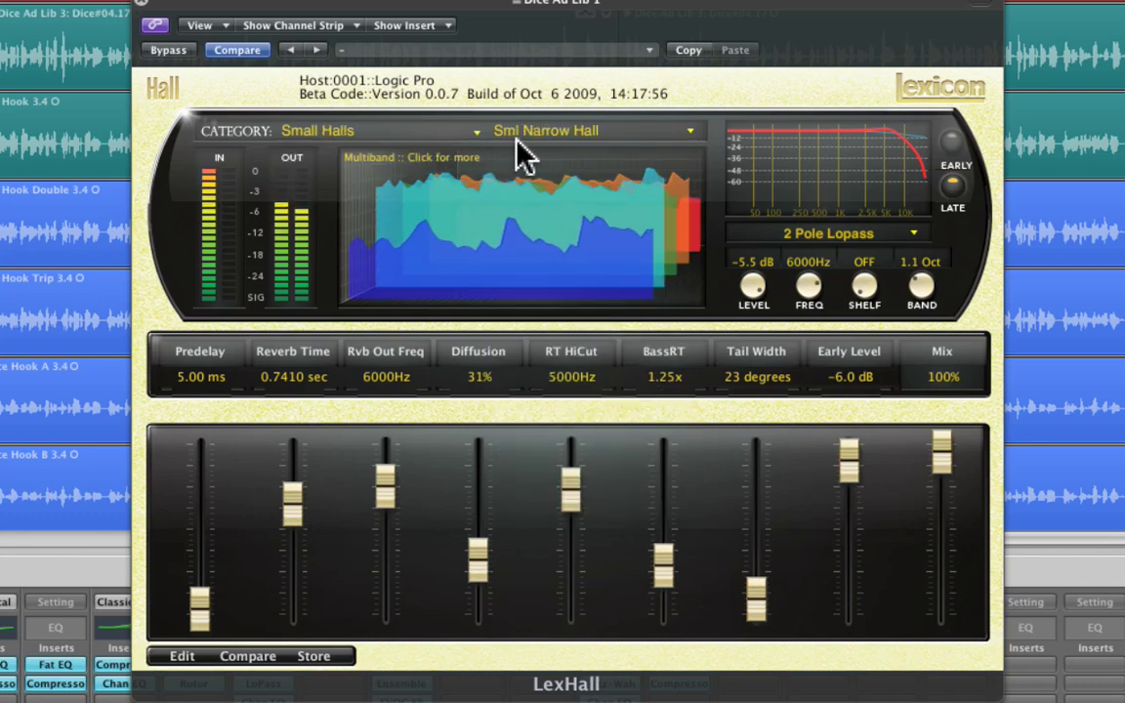
click(562, 136)
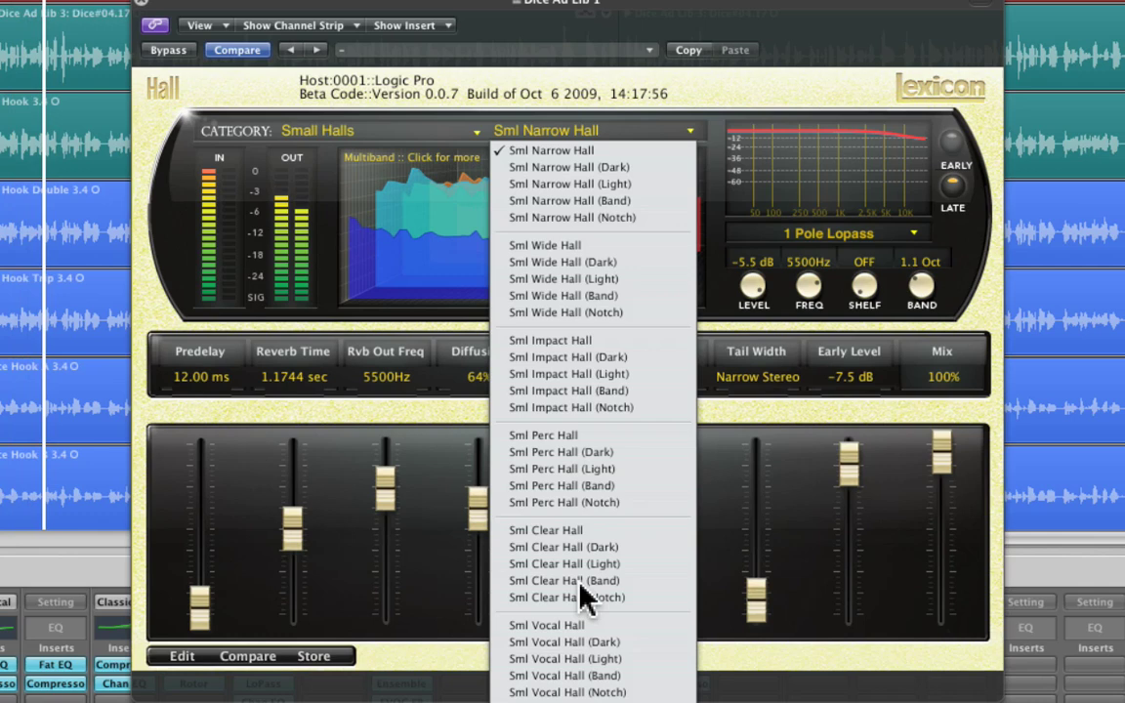
- Browse the Medium Halls presets, then the Large Halls presets
click(447, 135)
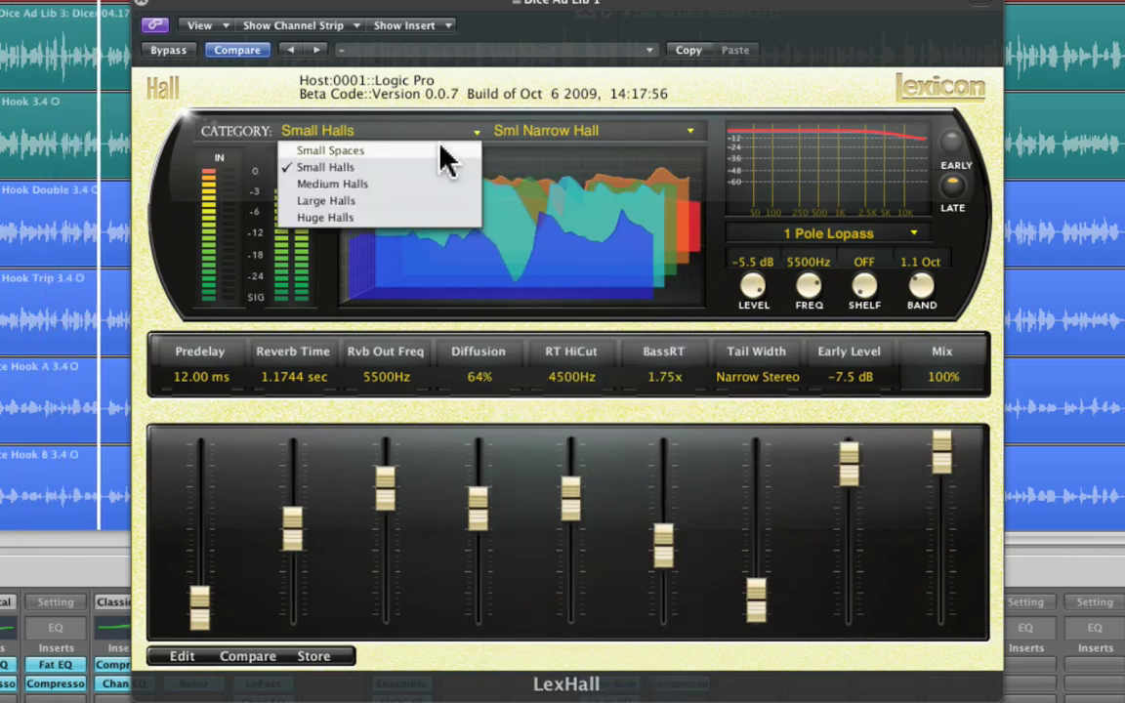
click(435, 182)
click(521, 133)
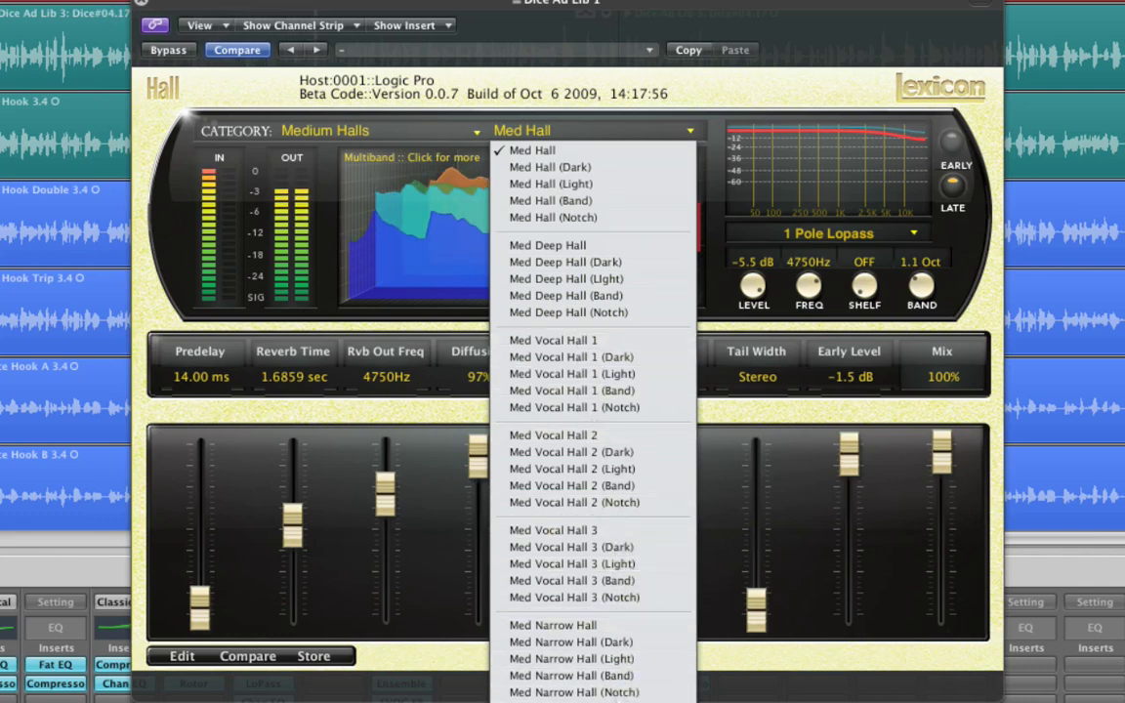
click(324, 134)
click(329, 202)
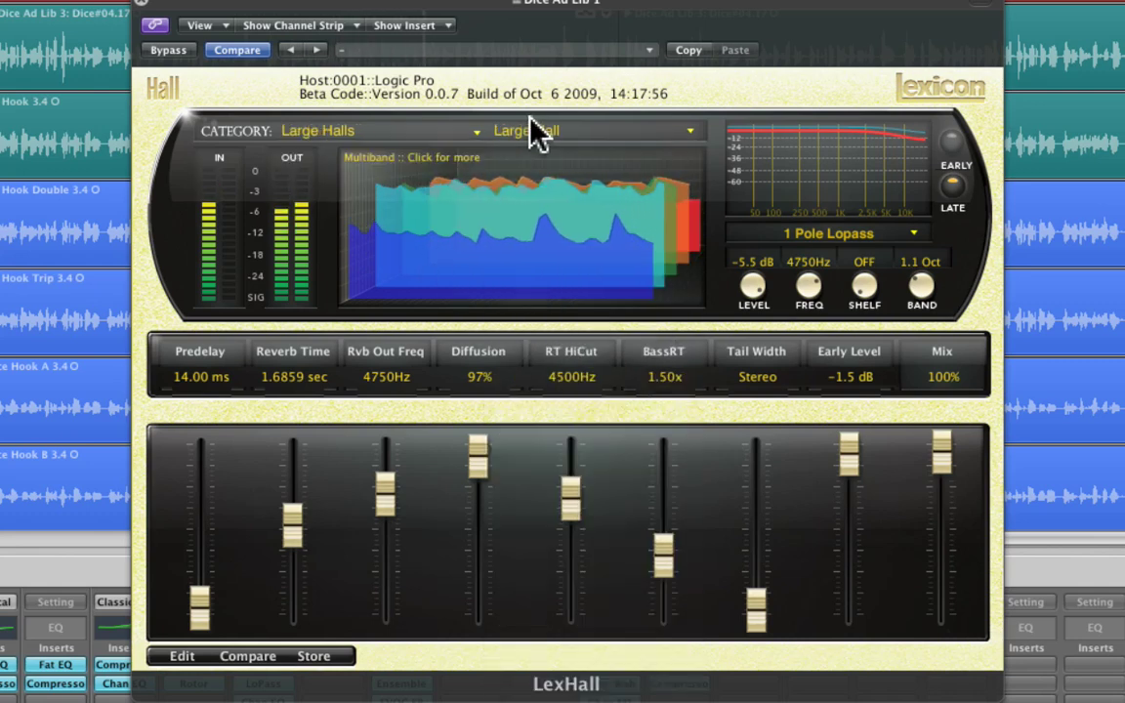
click(535, 131)
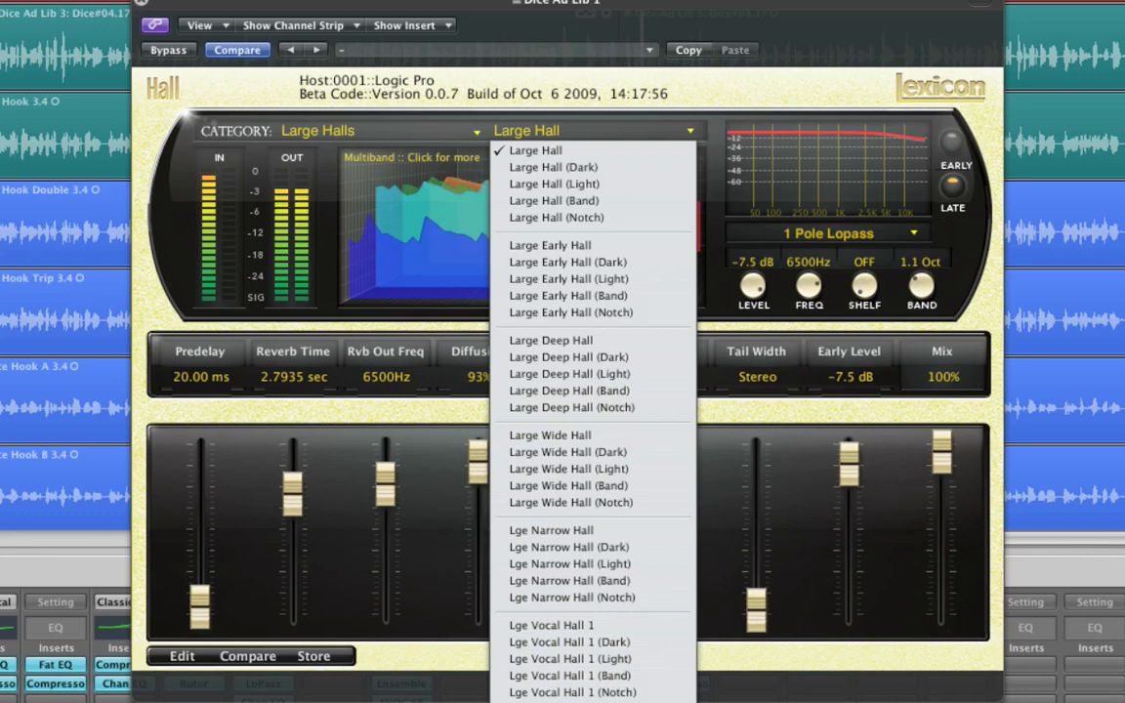
- Switch to Huge Halls and settle on Ginormous Hall (Notch)
click(399, 134)
click(390, 220)
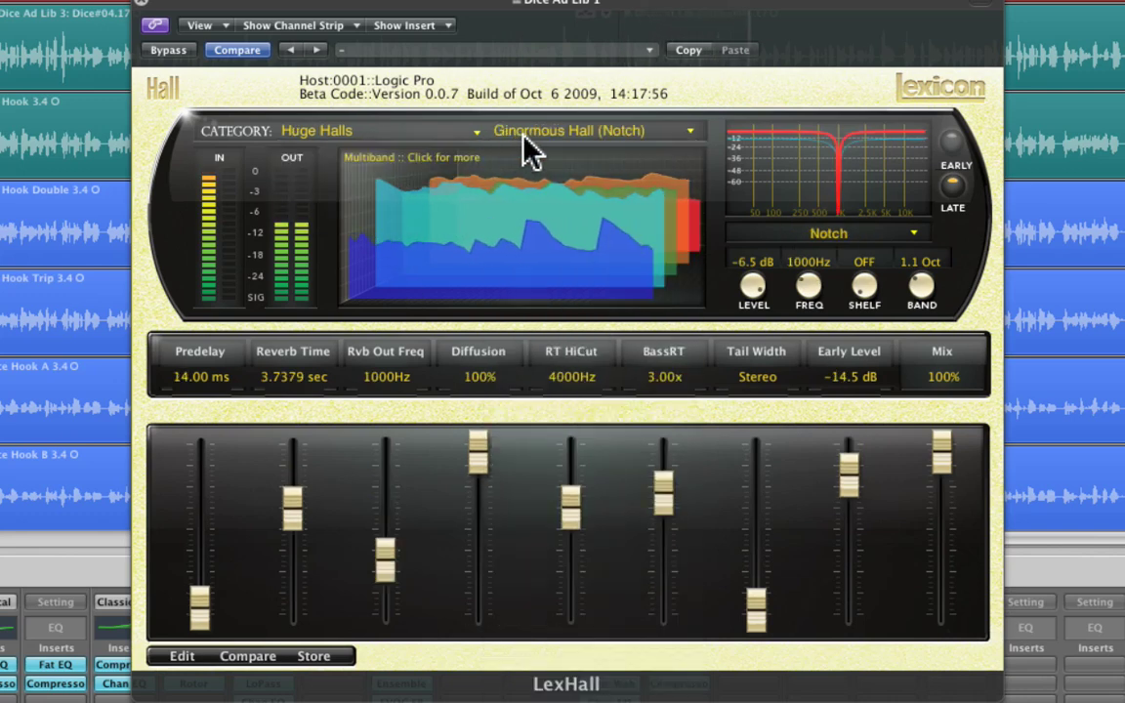
click(527, 147)
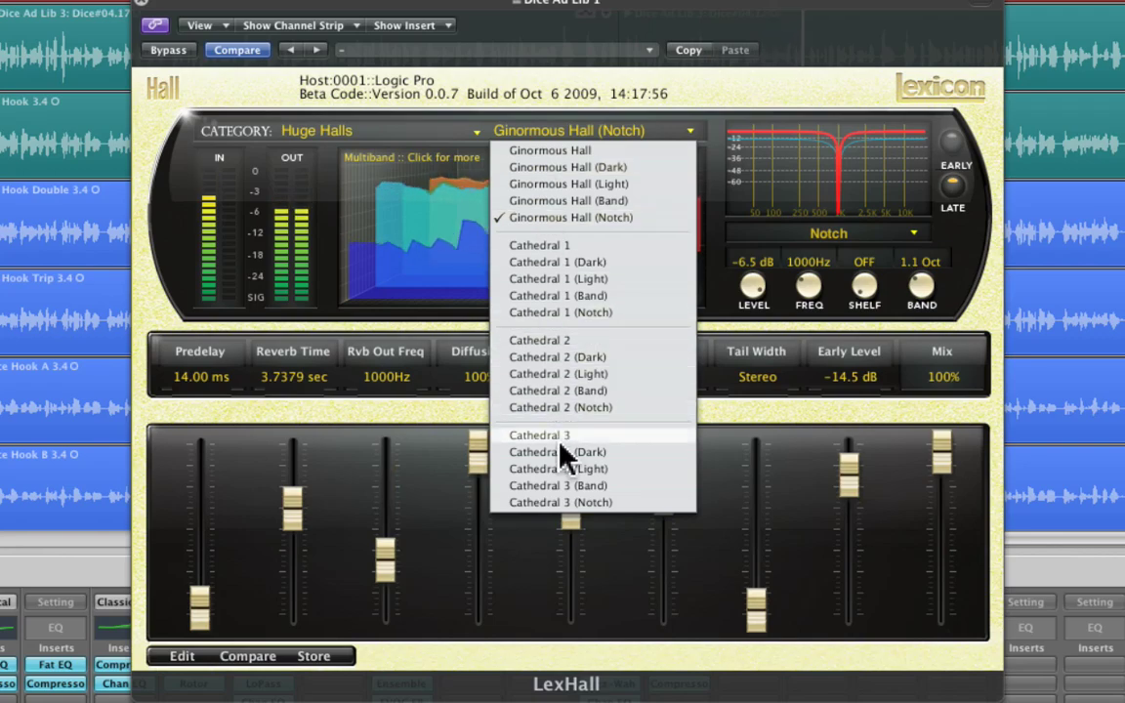
click(517, 529)
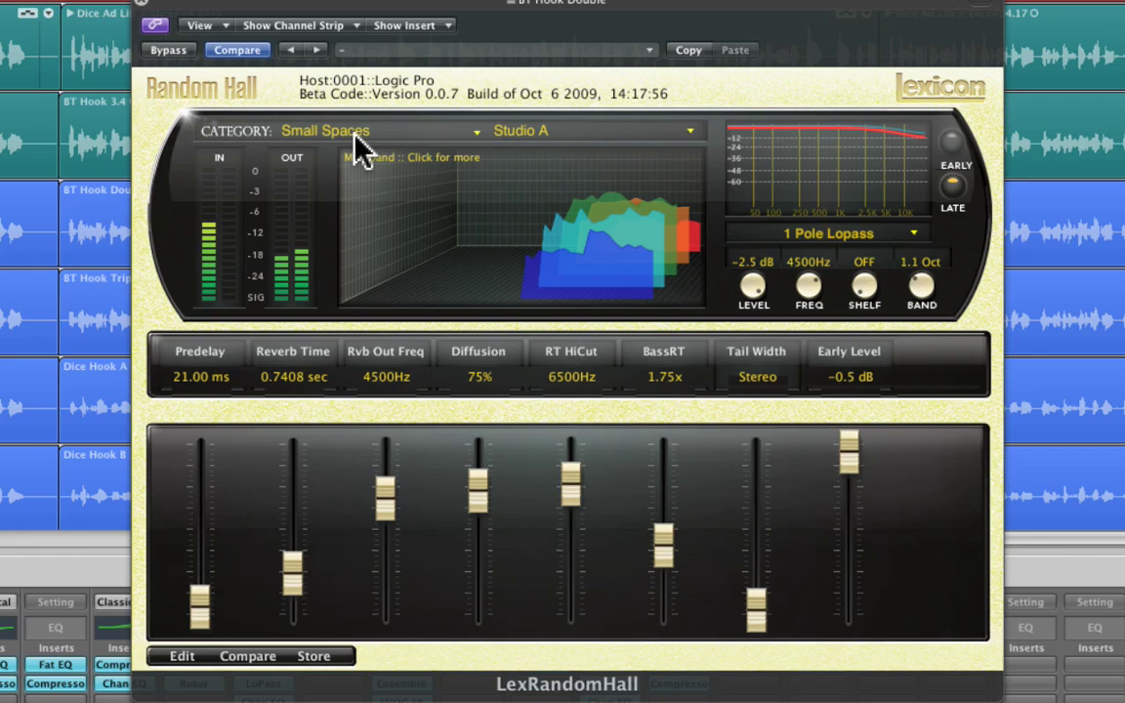
- Review the Studio presets, keep Studio A, then browse the Small Halls random hall presets
click(542, 130)
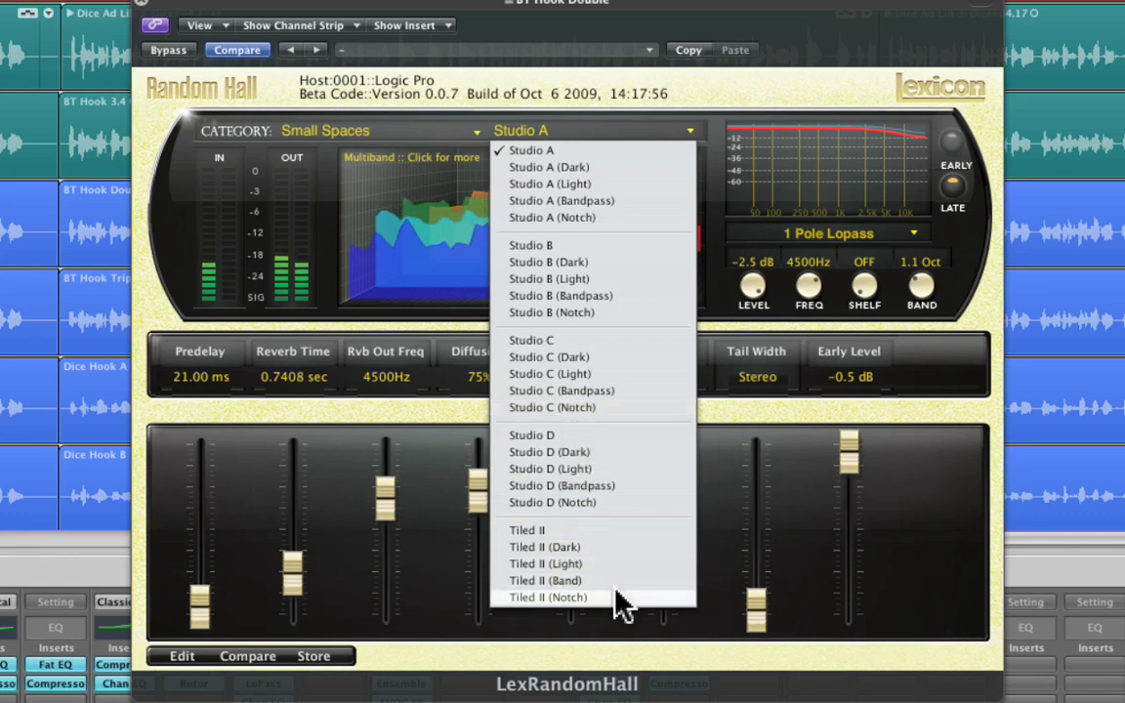
click(381, 156)
click(378, 137)
click(382, 164)
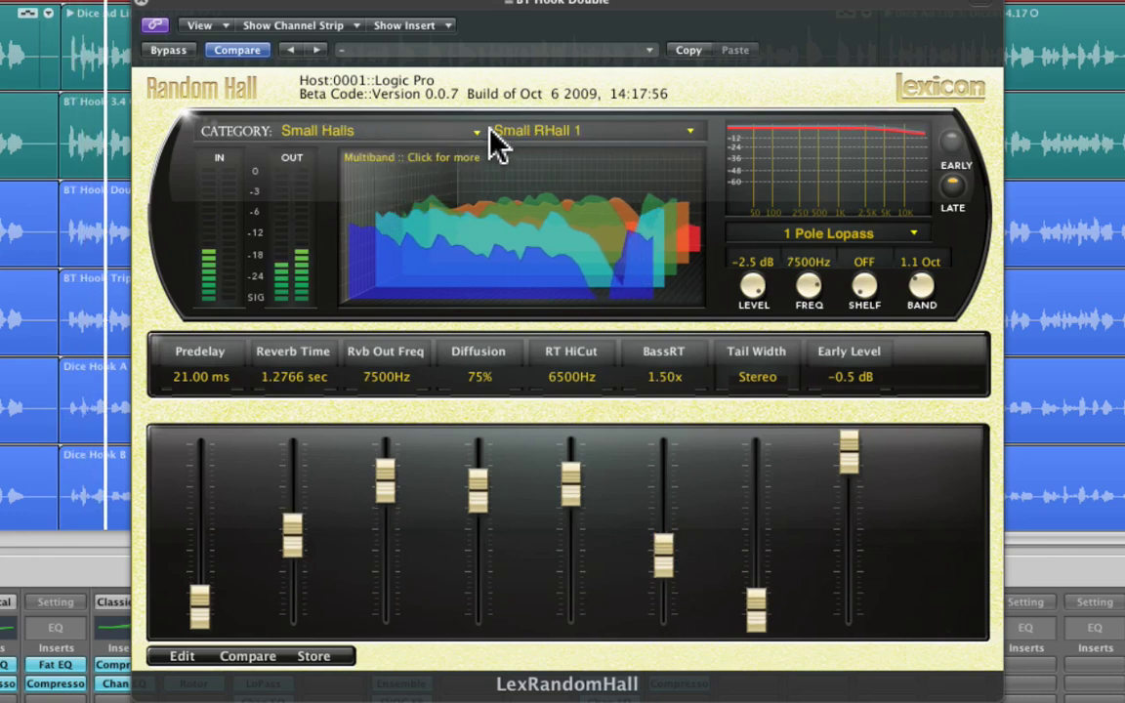
click(496, 134)
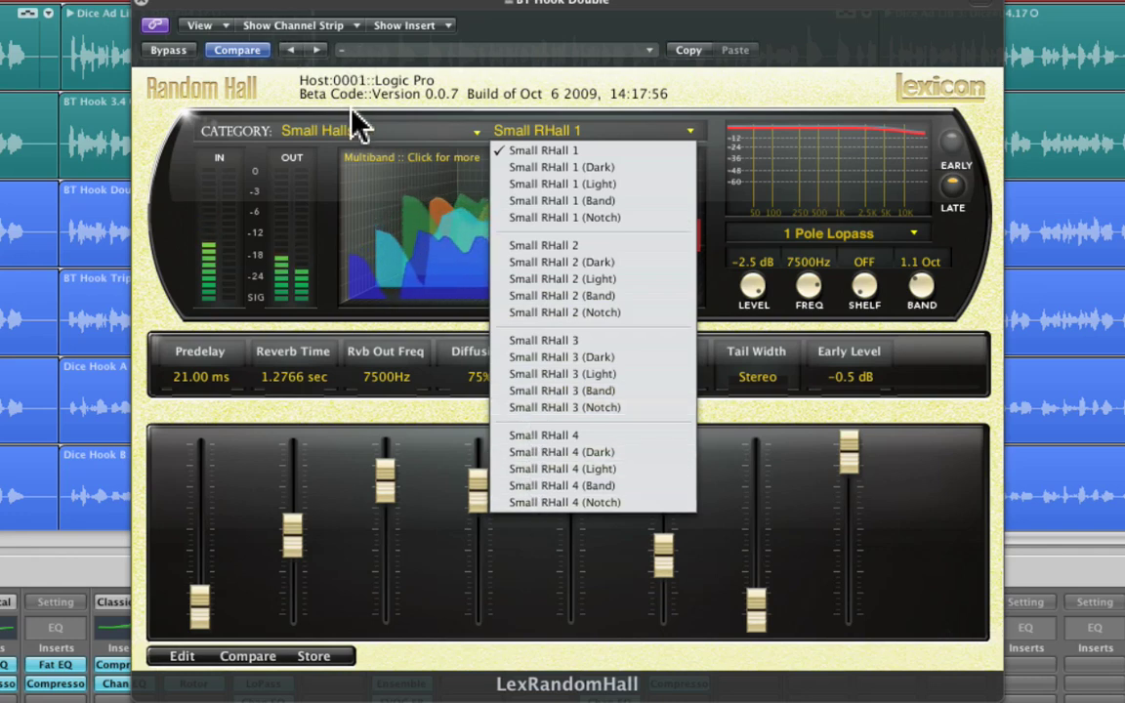
- Switch to Medium Halls and load Medium RHall 4 (Notch)
click(356, 137)
click(344, 184)
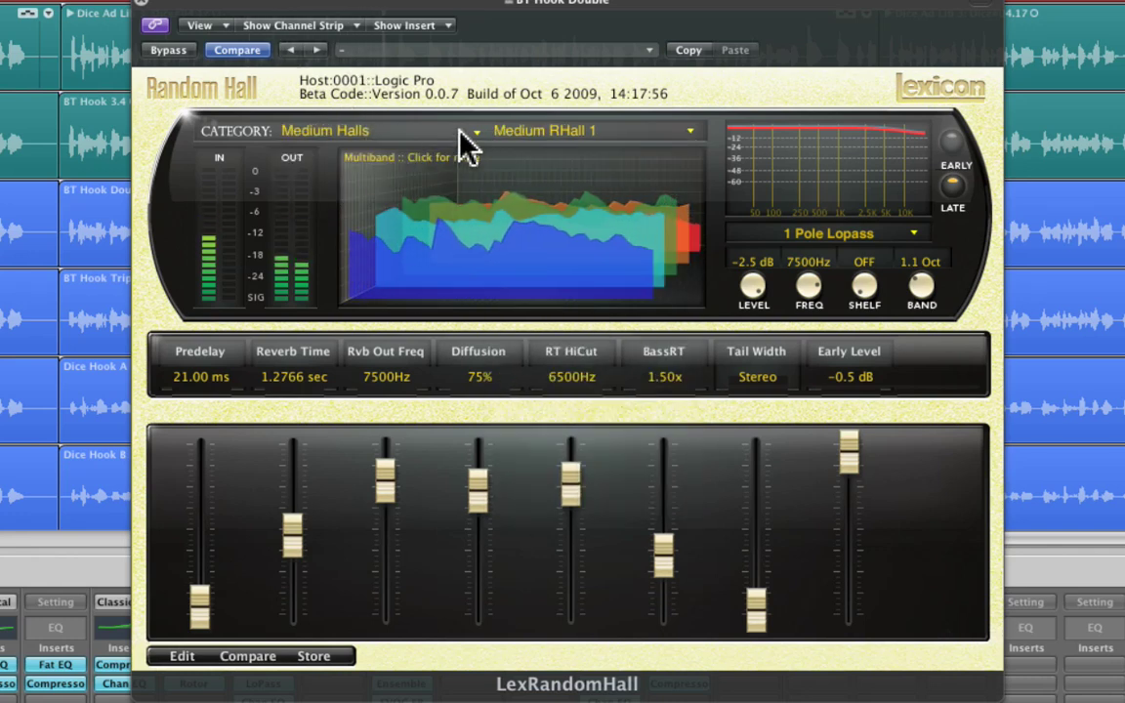
click(520, 141)
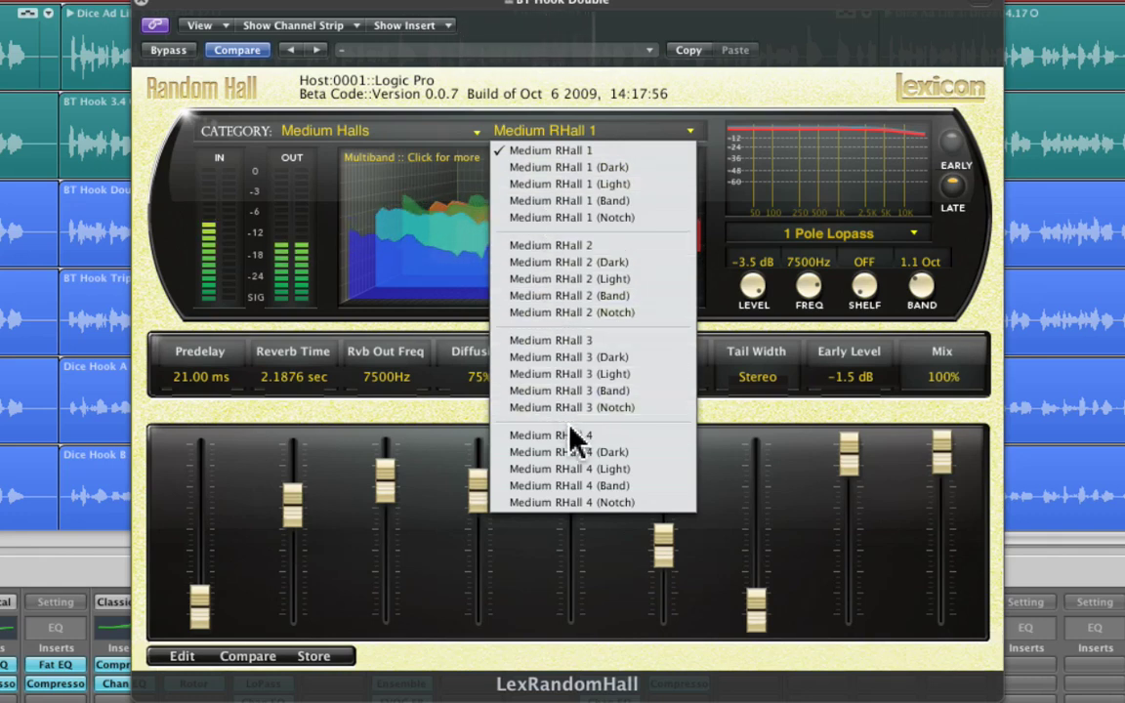
click(574, 503)
- Switch to Large Halls and load Large RHall 4 (Light)
click(357, 132)
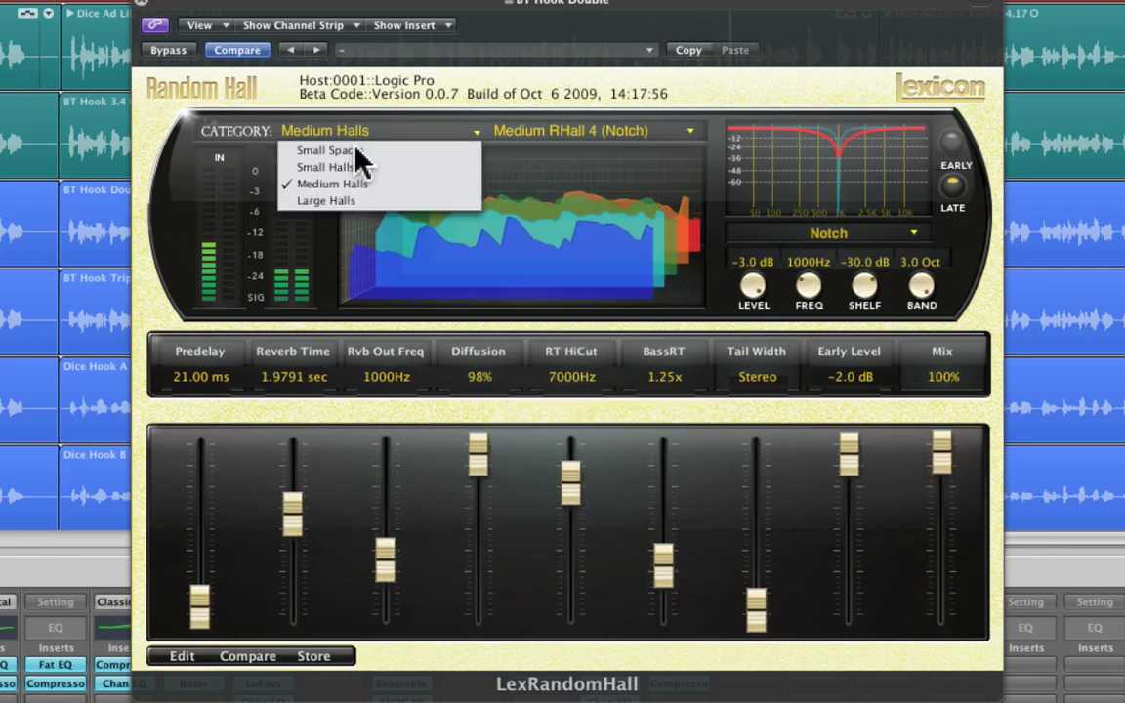
click(349, 202)
click(603, 137)
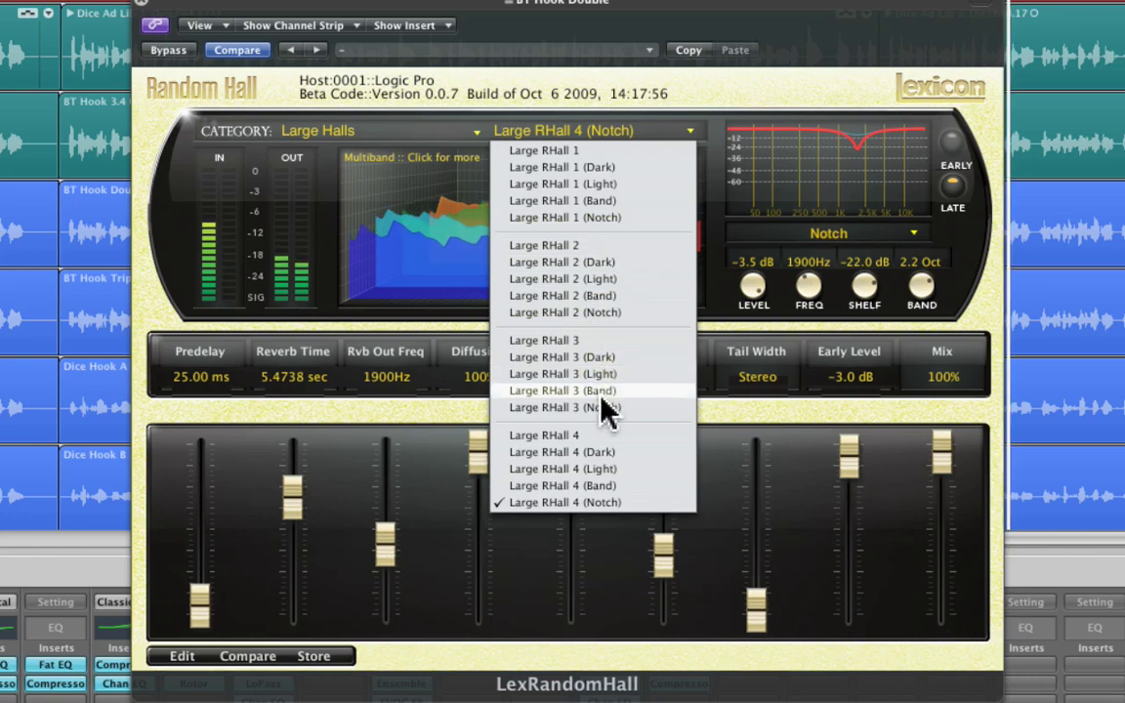
click(595, 470)
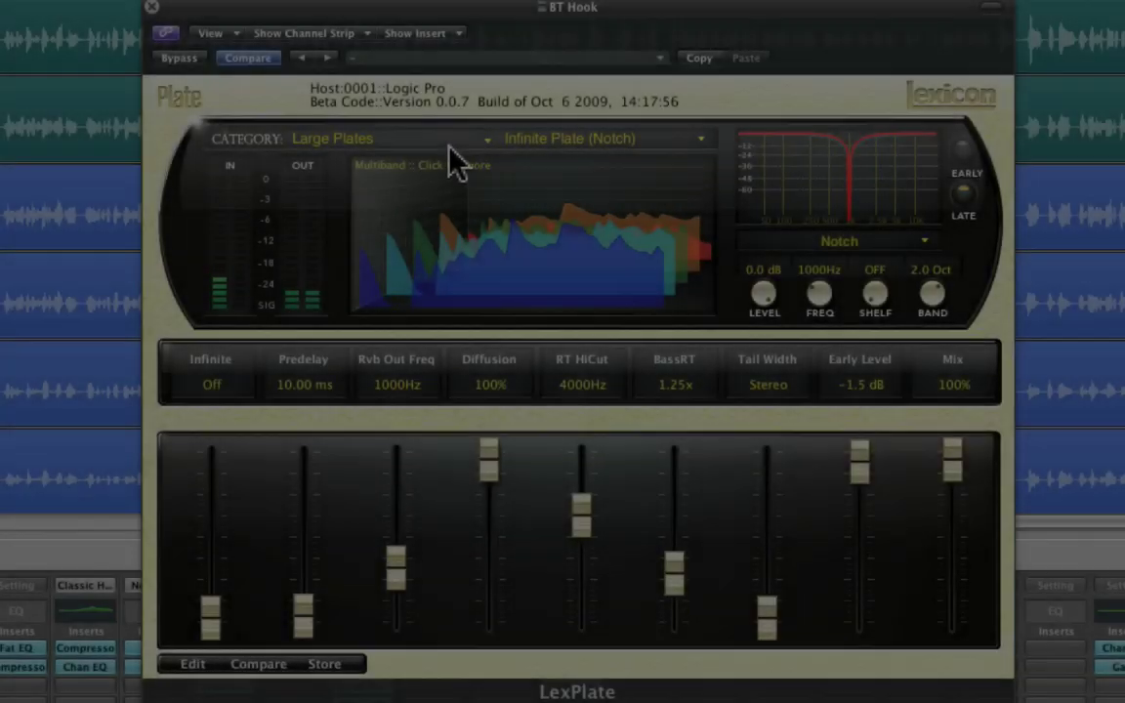
- Switch LexPlate to Short Plates and load Short Slap Plate(T) (Ntch)
click(435, 140)
click(430, 155)
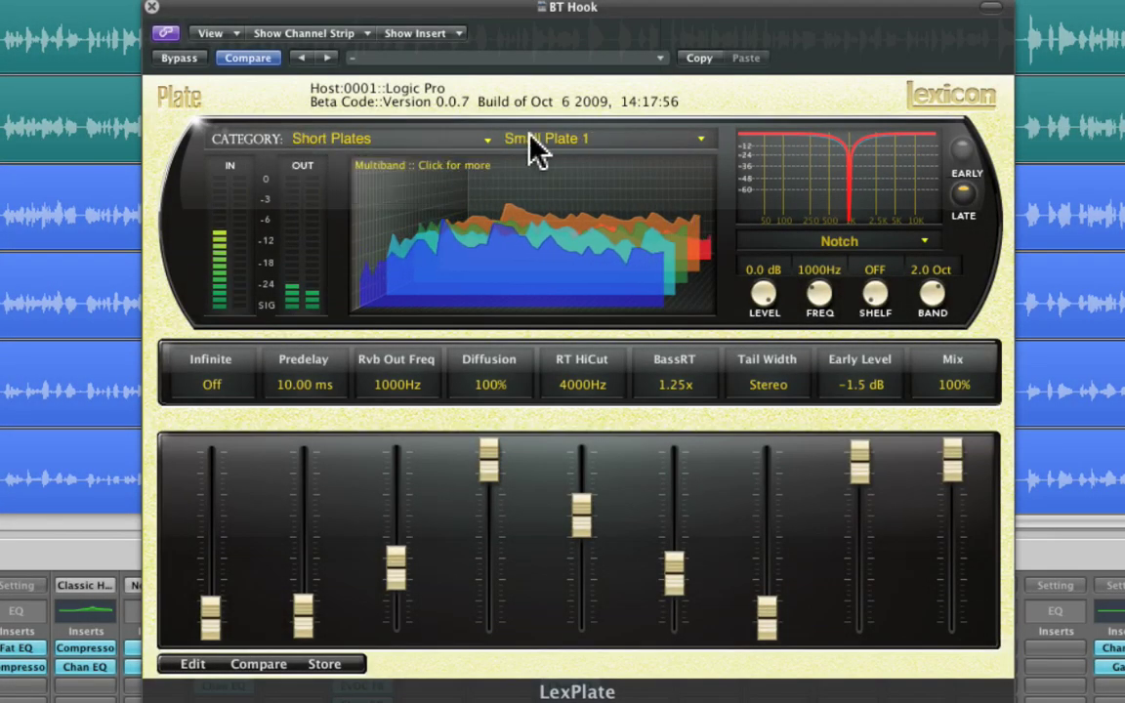
click(530, 138)
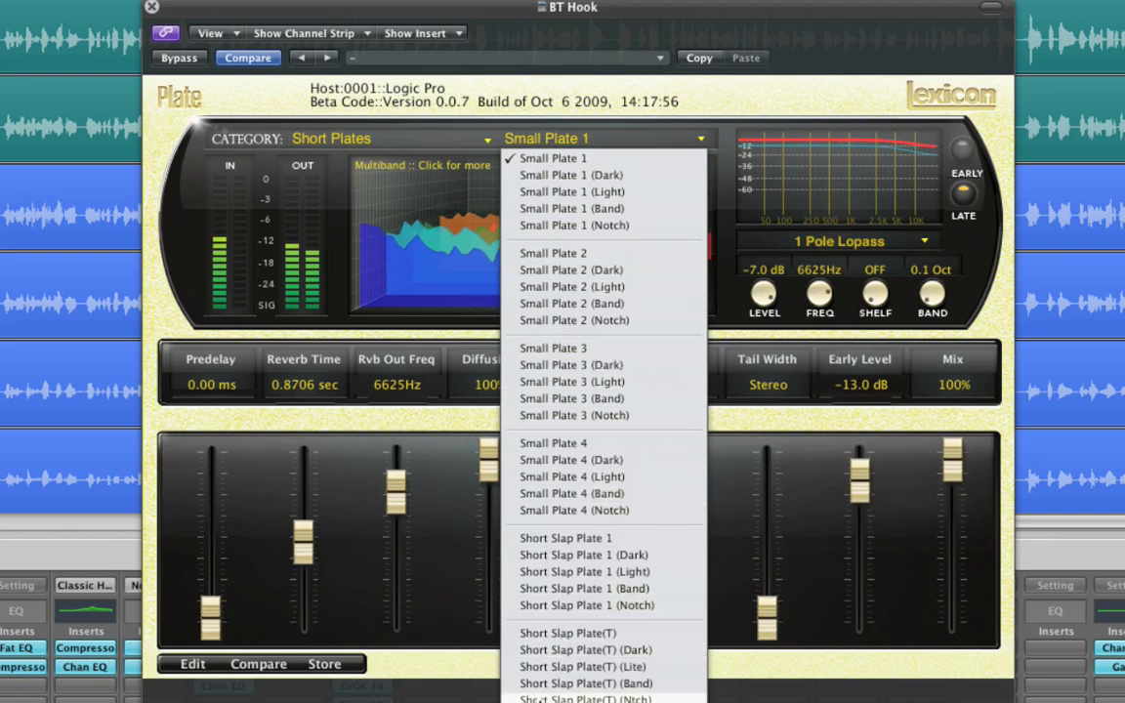
click(584, 700)
- Switch to Medium Plates and load Colored Plate 3 (Band)
click(367, 139)
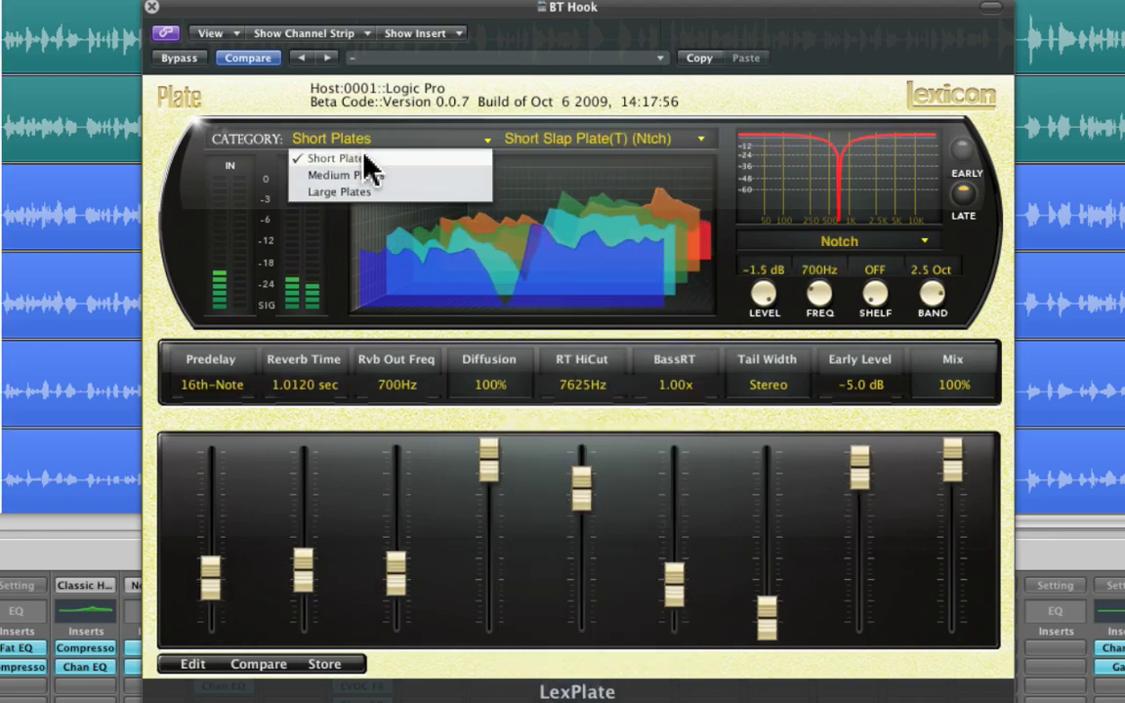
click(369, 173)
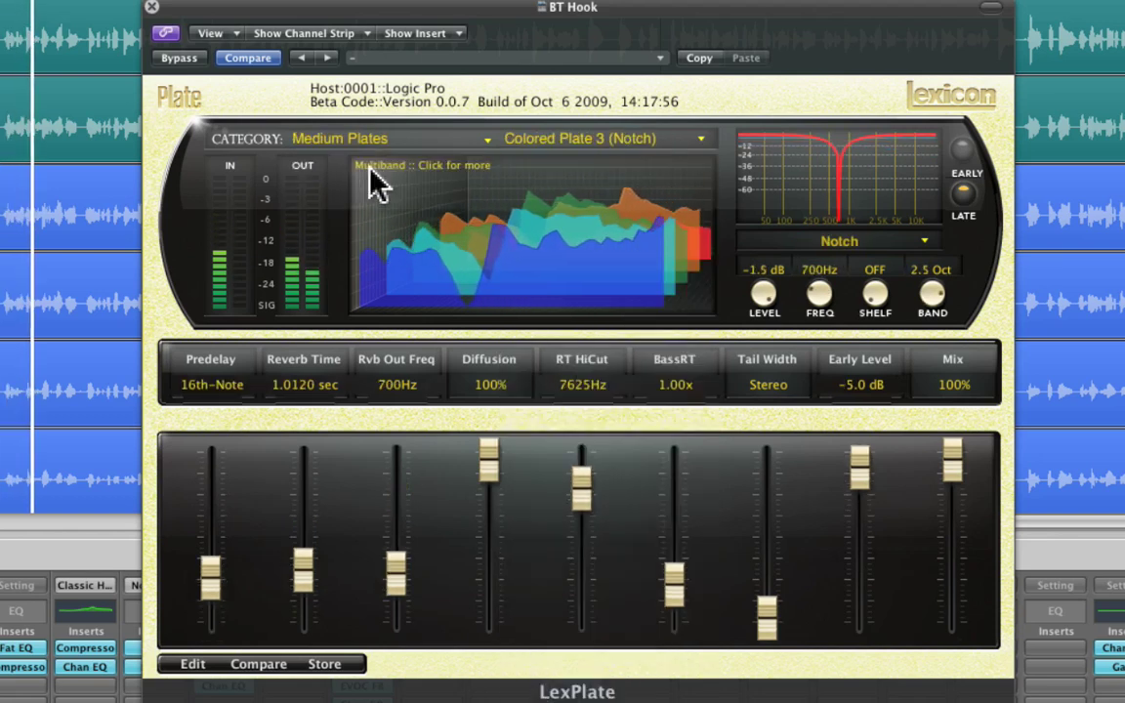
click(529, 137)
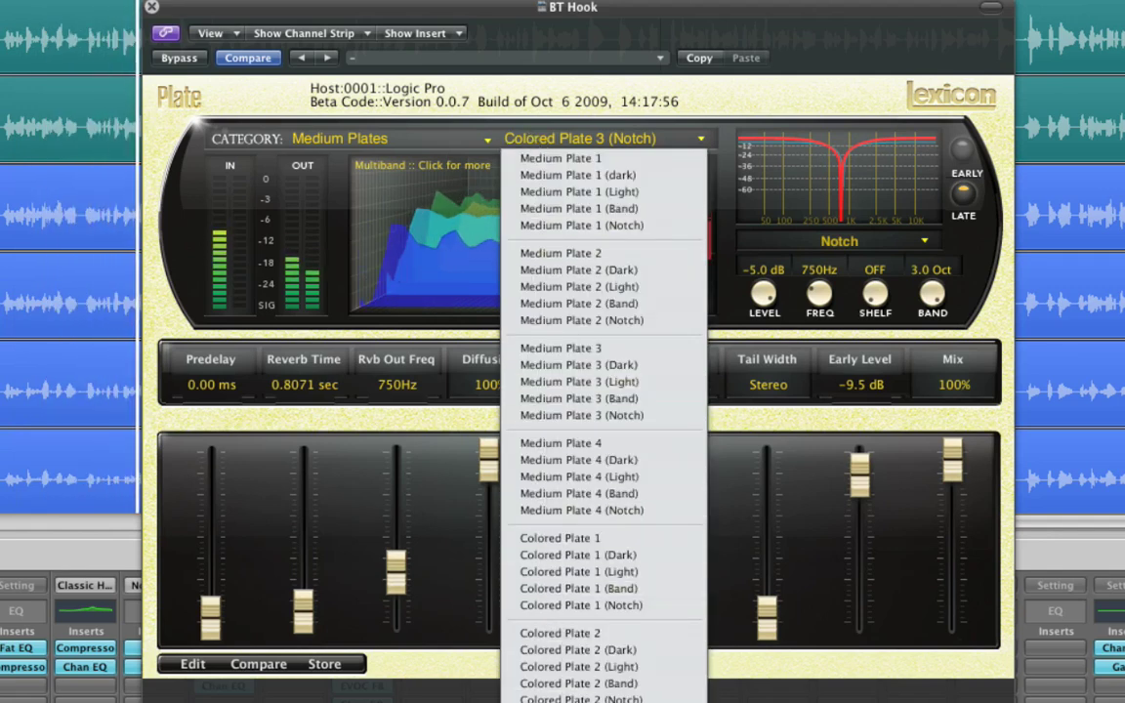
click(581, 689)
- Switch to Large Plates and load Infinite Plate (Band)
click(403, 142)
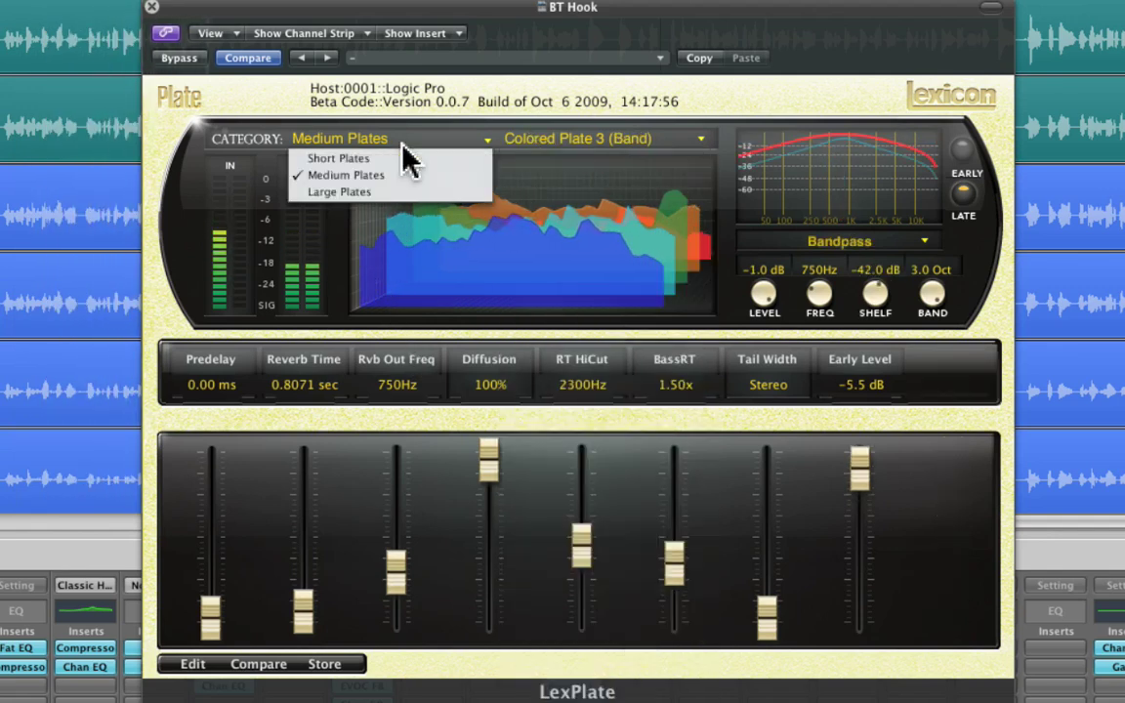
click(401, 188)
click(554, 140)
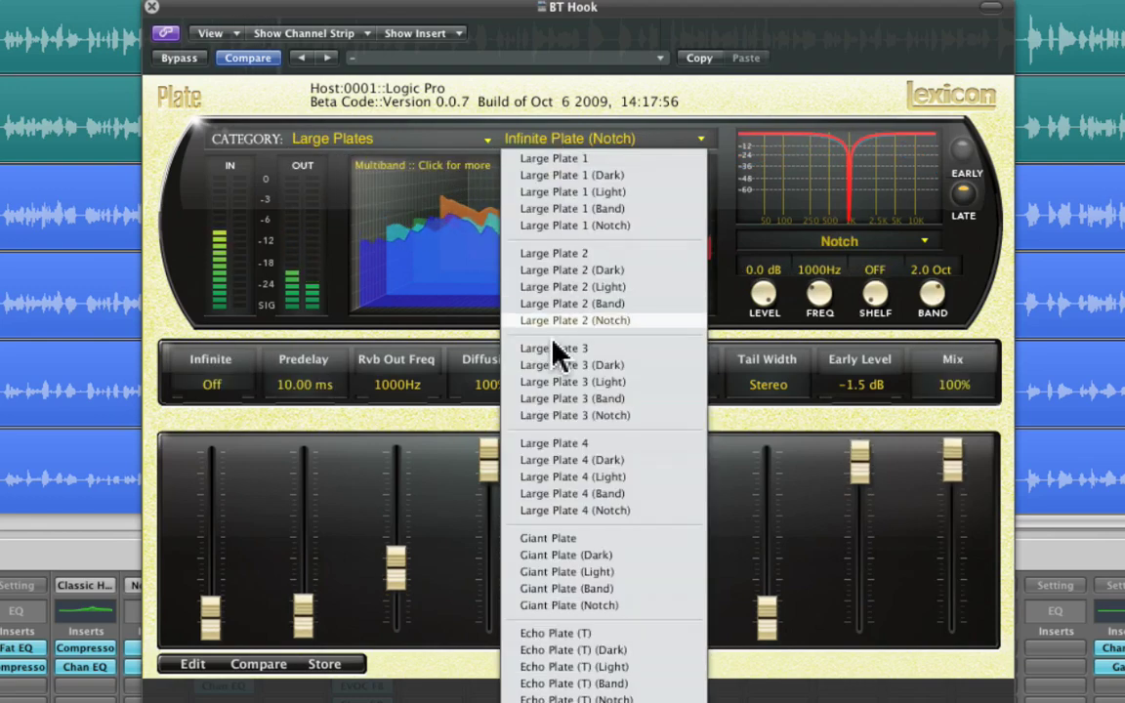
click(572, 696)
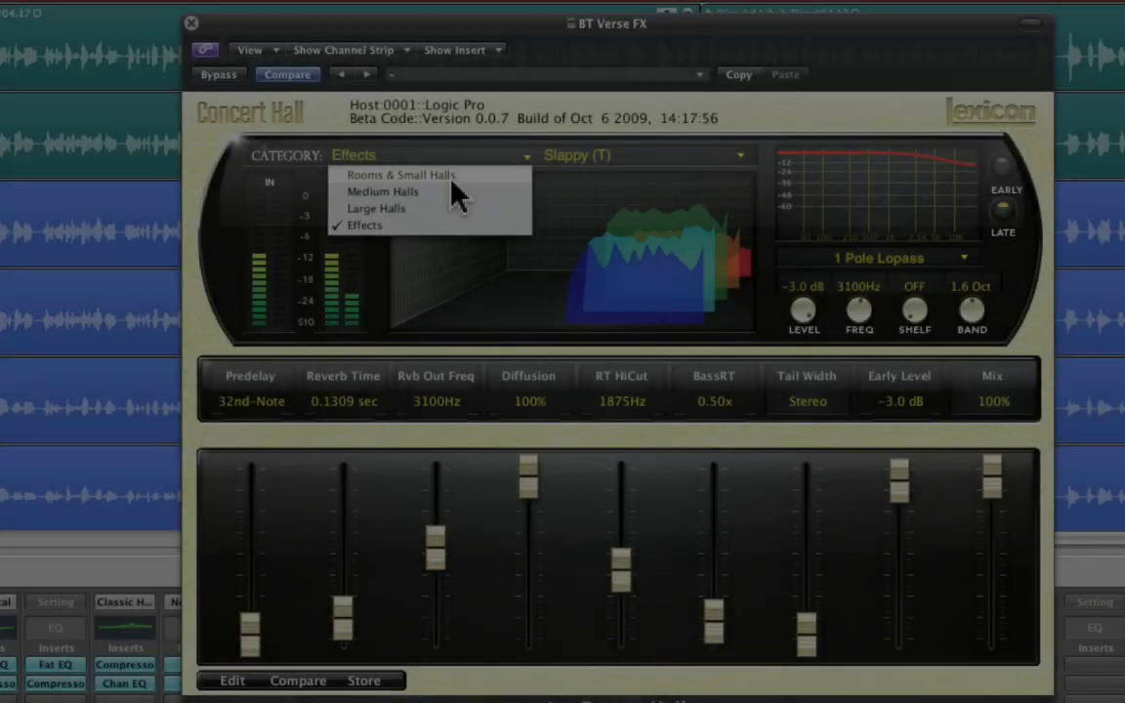
- Choose Rooms & Small Halls and load Small Perc Concert (Notch)
click(454, 173)
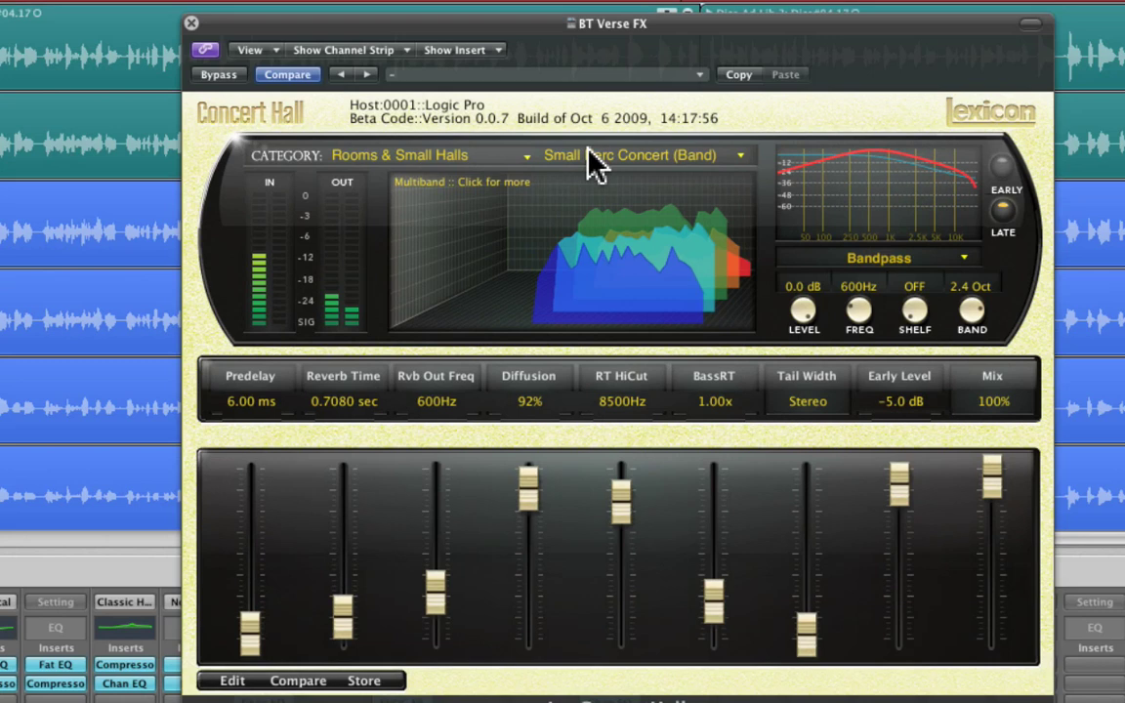
click(590, 155)
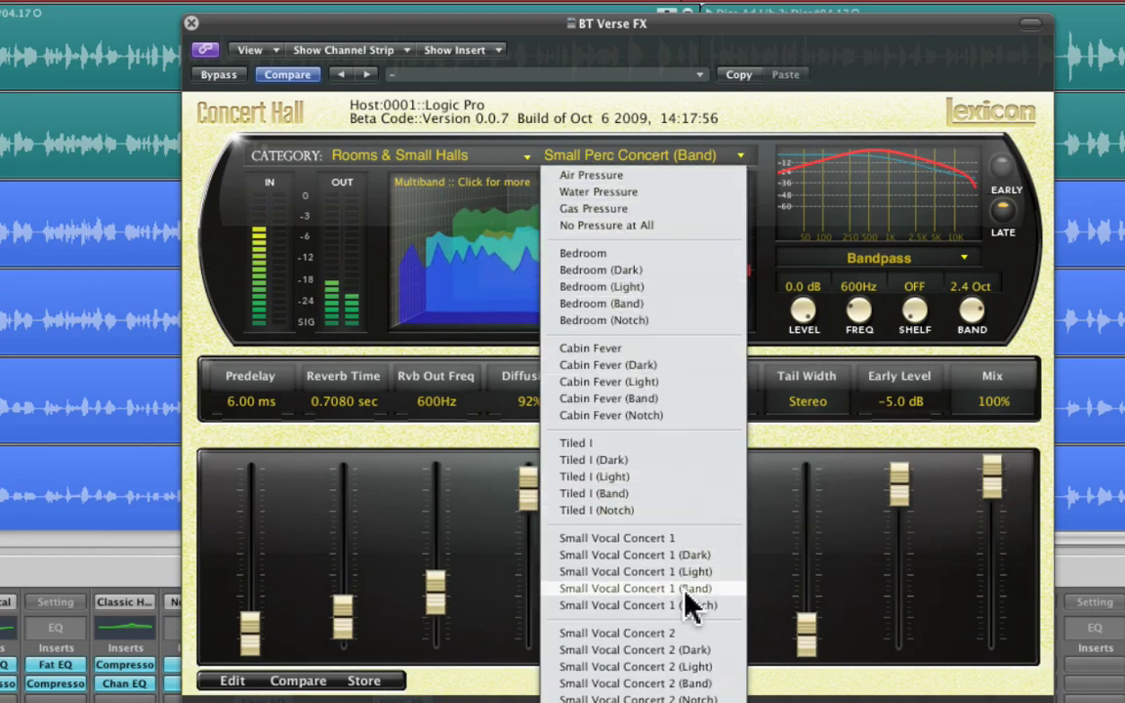
click(615, 696)
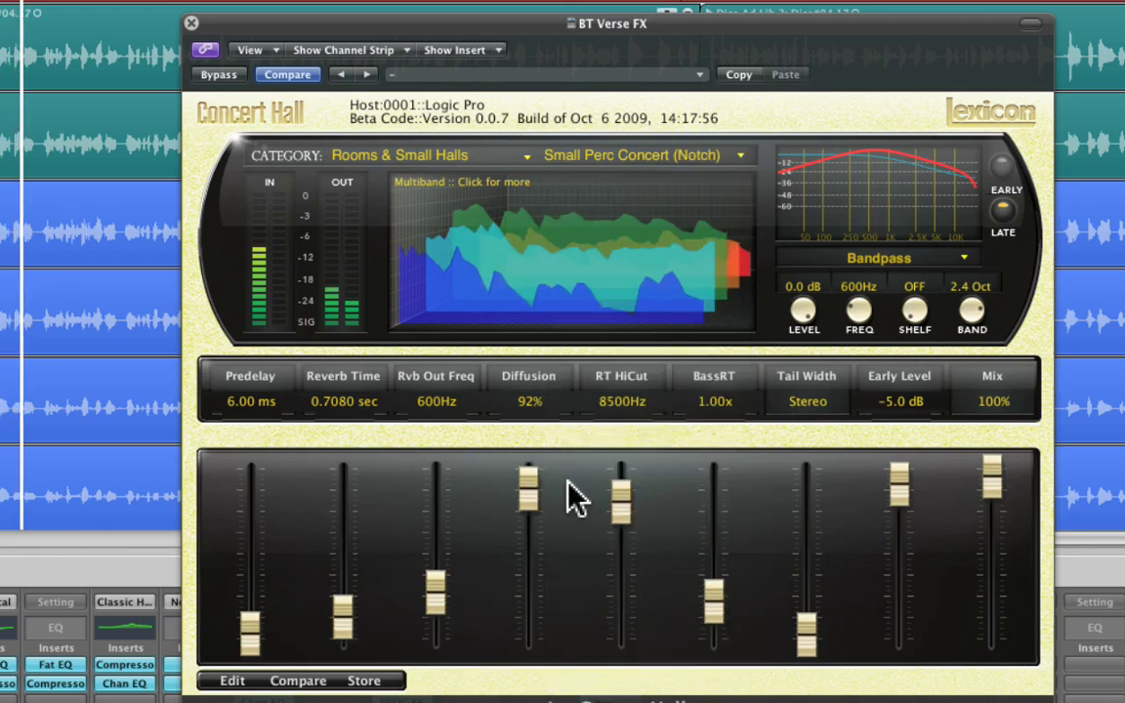
- Switch to Medium Halls and keep the Jazzroom (Band) preset
click(396, 155)
click(410, 192)
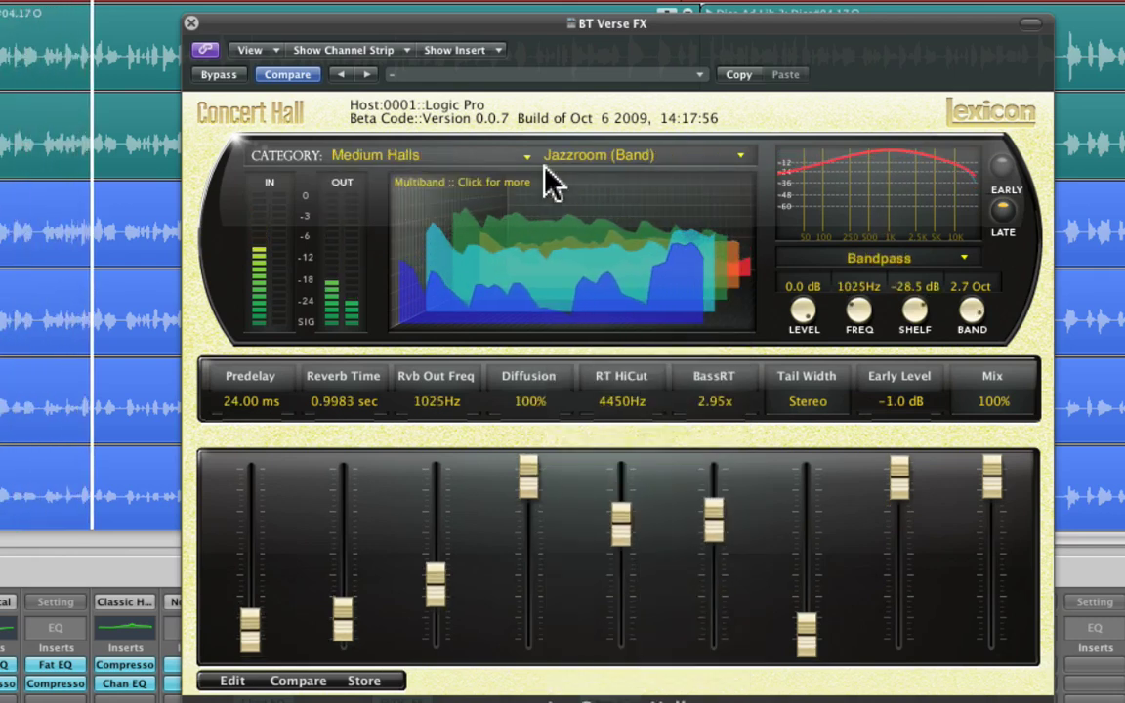
click(543, 155)
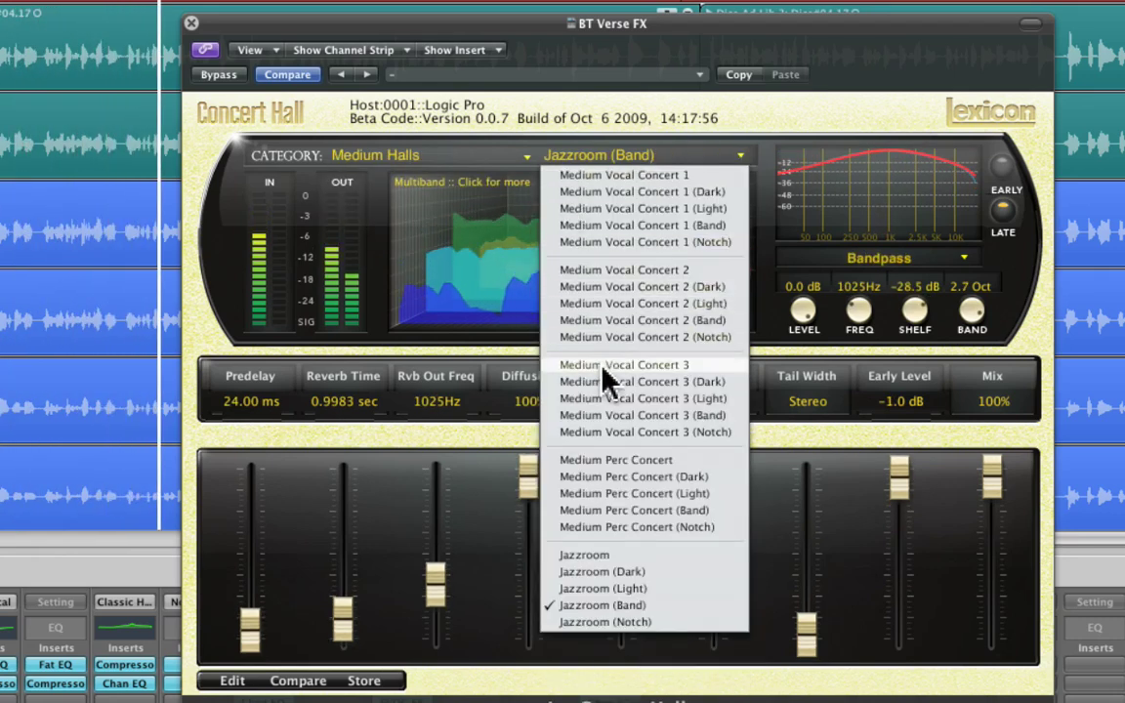
click(611, 606)
- Switch to Large Halls and load Giant Concert (Light)
click(386, 156)
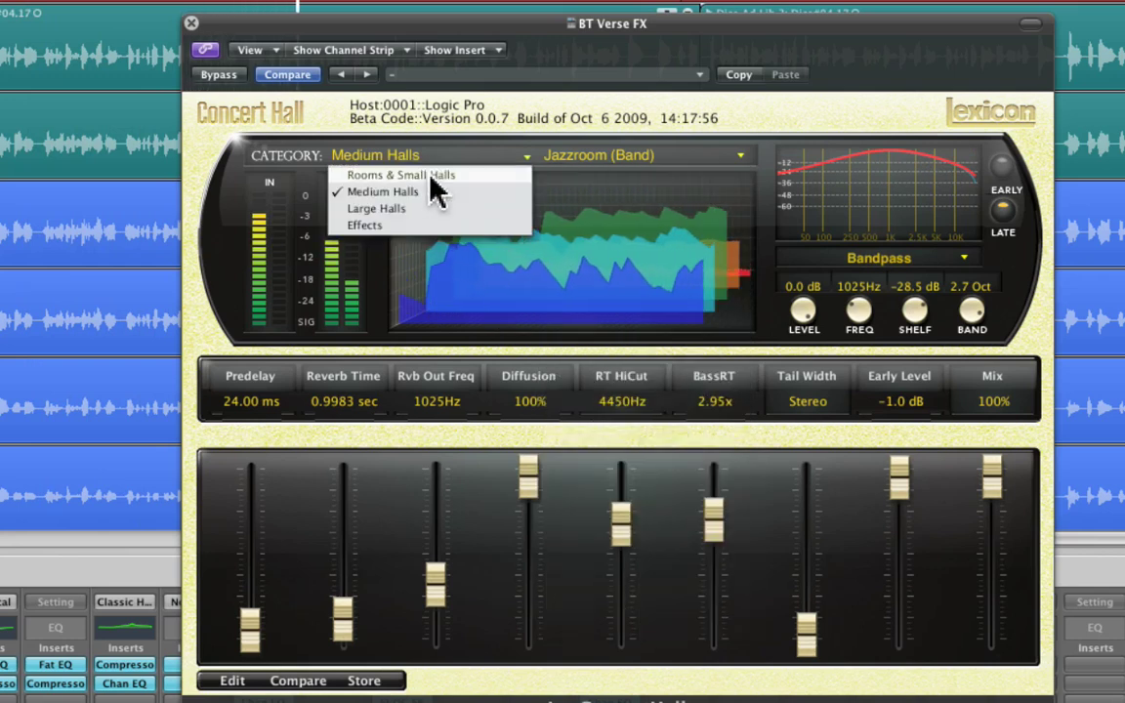
click(440, 206)
click(552, 160)
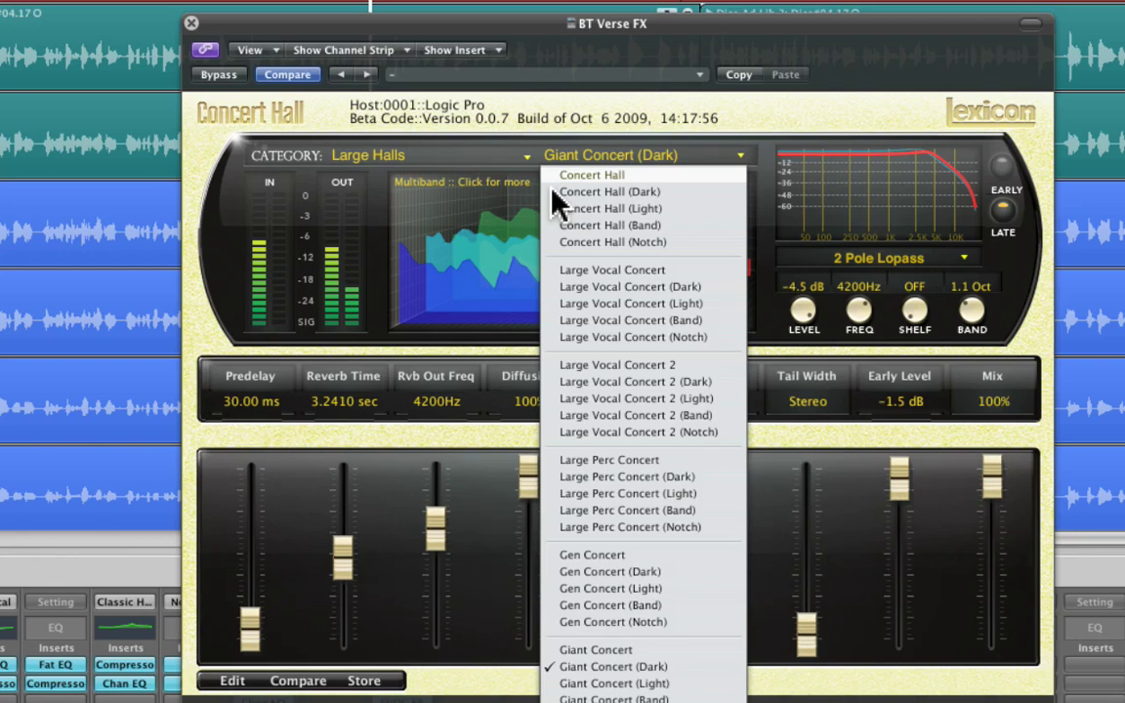
click(610, 683)
- Switch to the Effects category and open its preset list
click(484, 156)
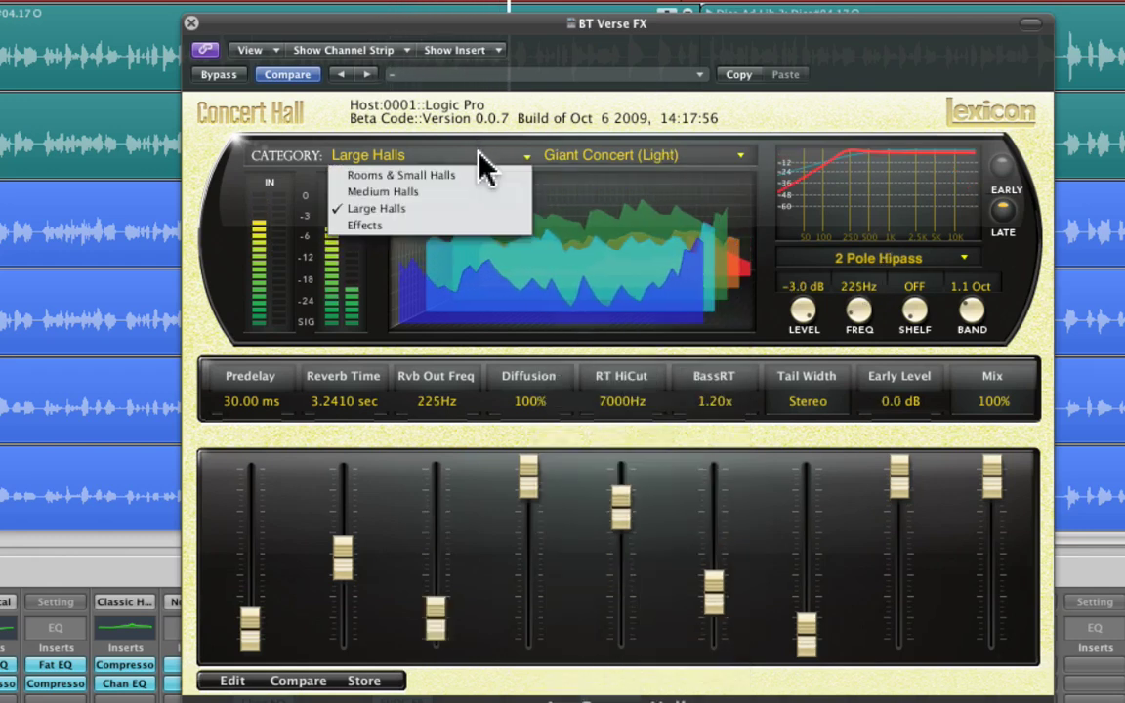
click(437, 226)
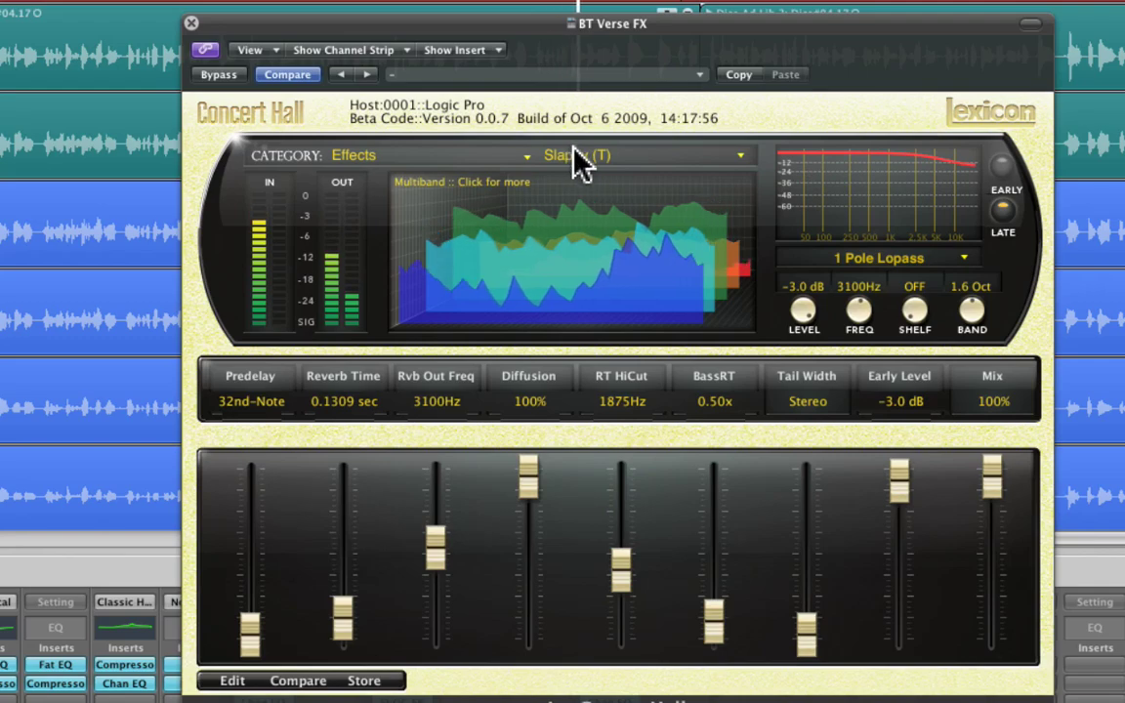
click(579, 158)
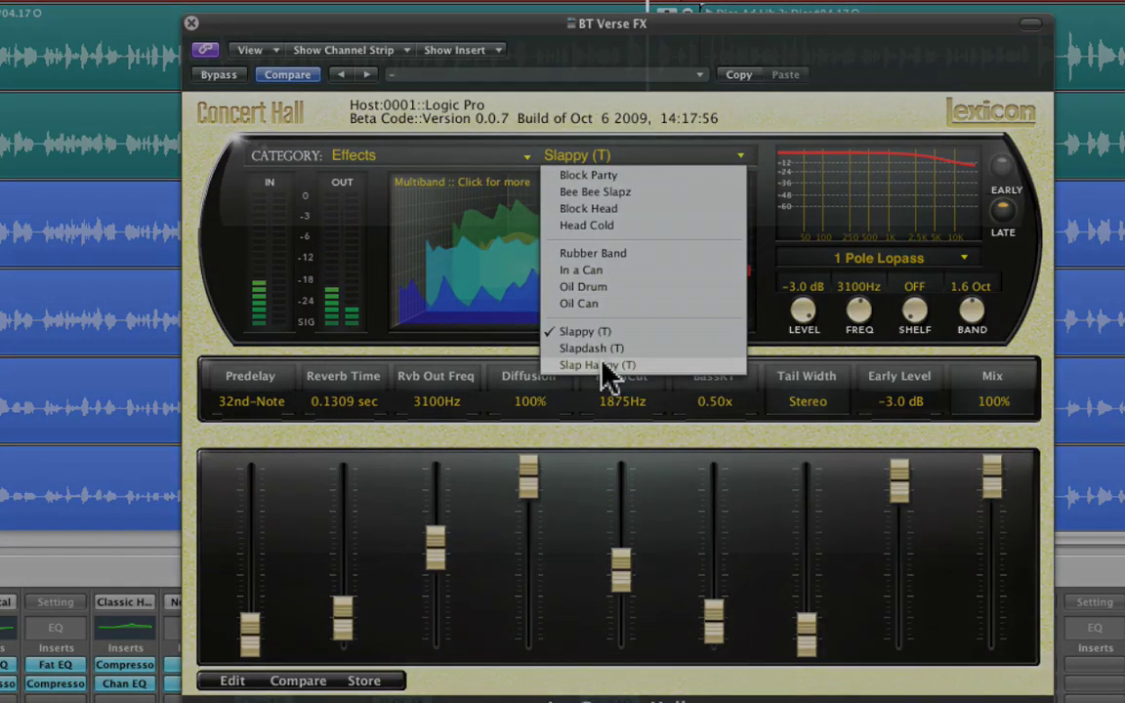
- Load Slap Happy (T) and Small Live Room 8, then Medium Rooms' Locker Room 3
click(606, 366)
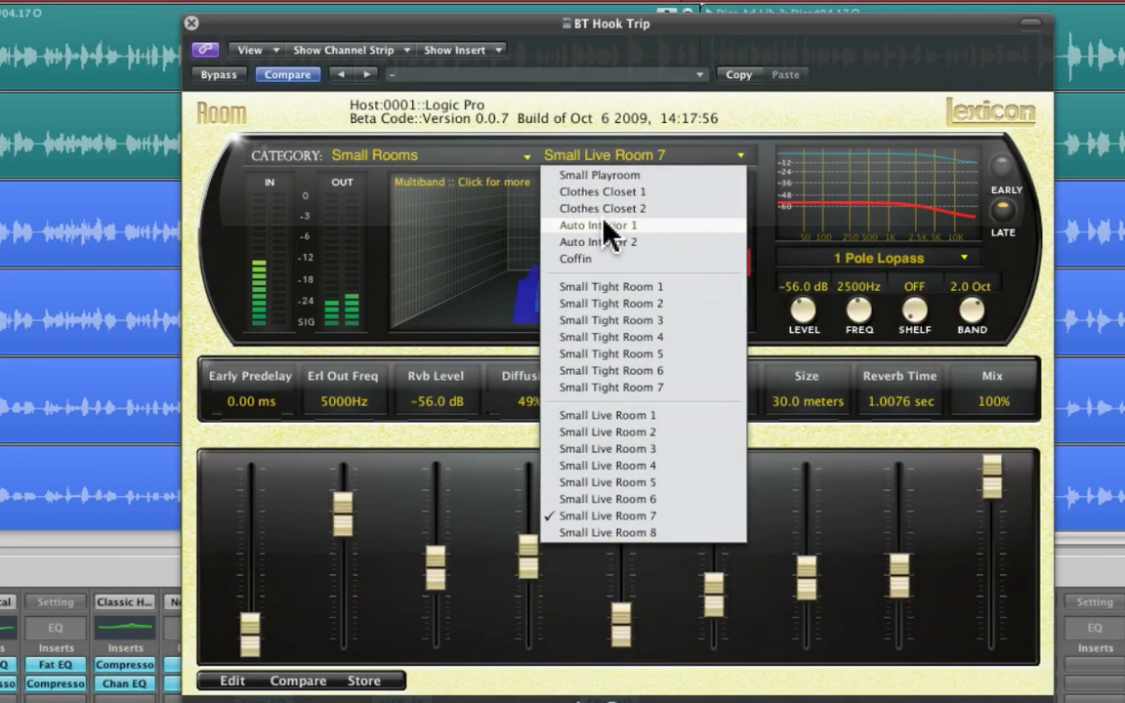
click(656, 533)
click(484, 158)
click(481, 193)
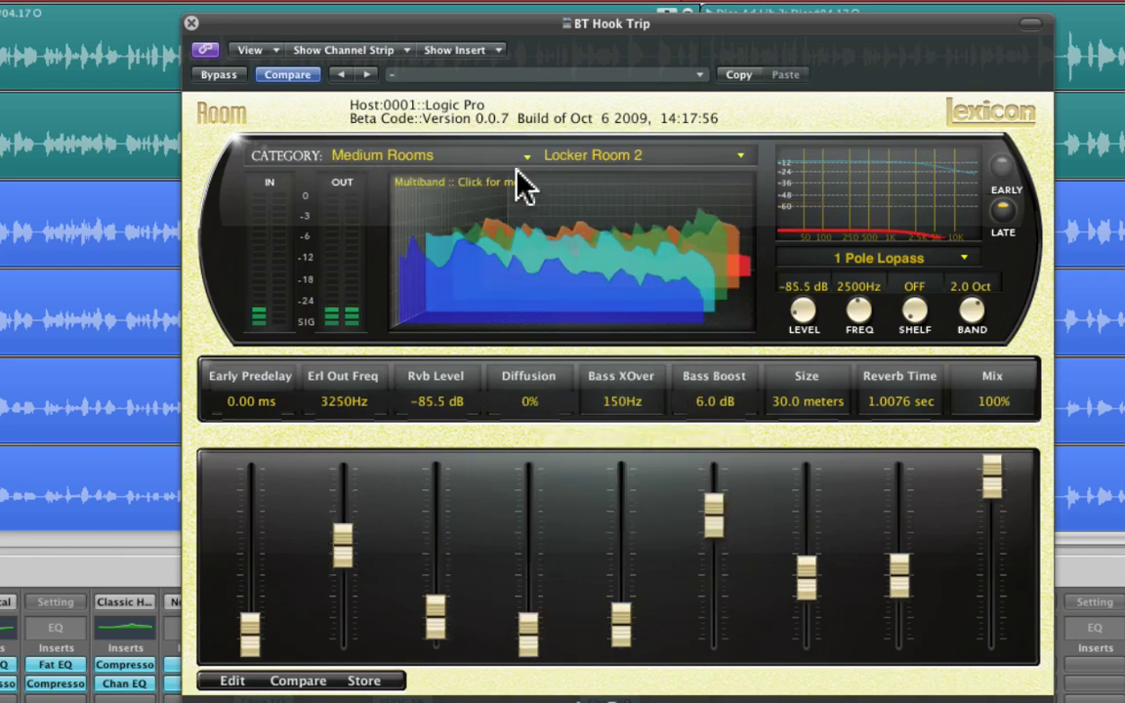
click(547, 155)
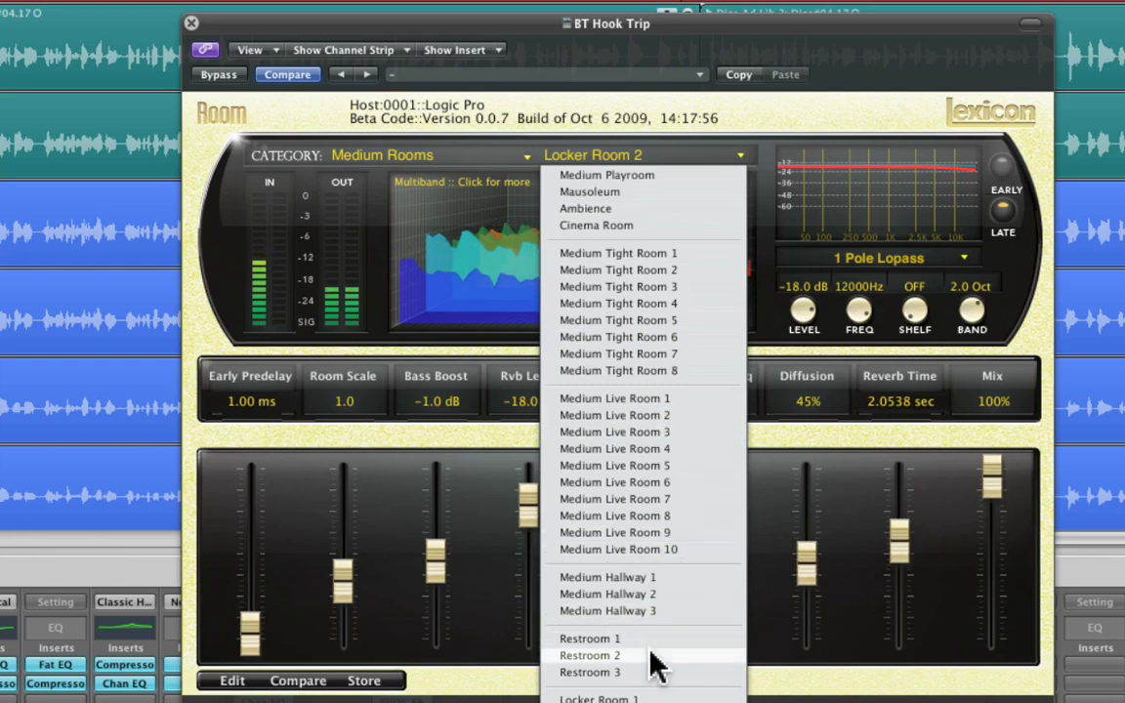
click(599, 699)
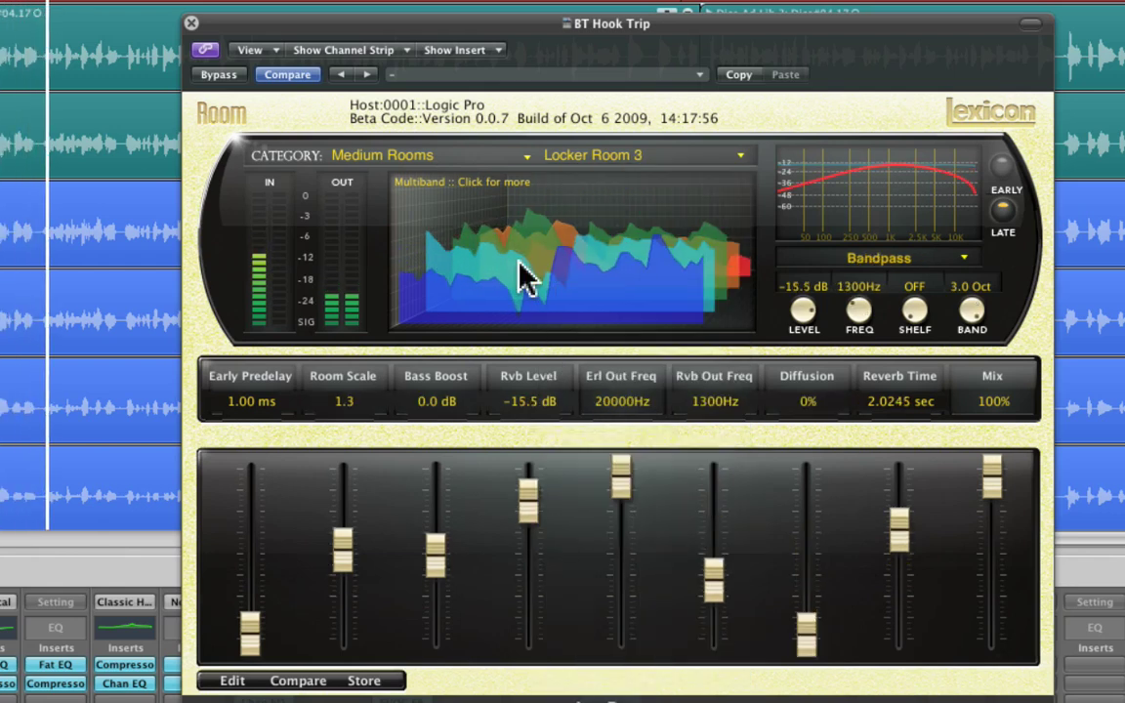
- Switch to Large Rooms and load Large Live Room 3
click(371, 146)
click(422, 211)
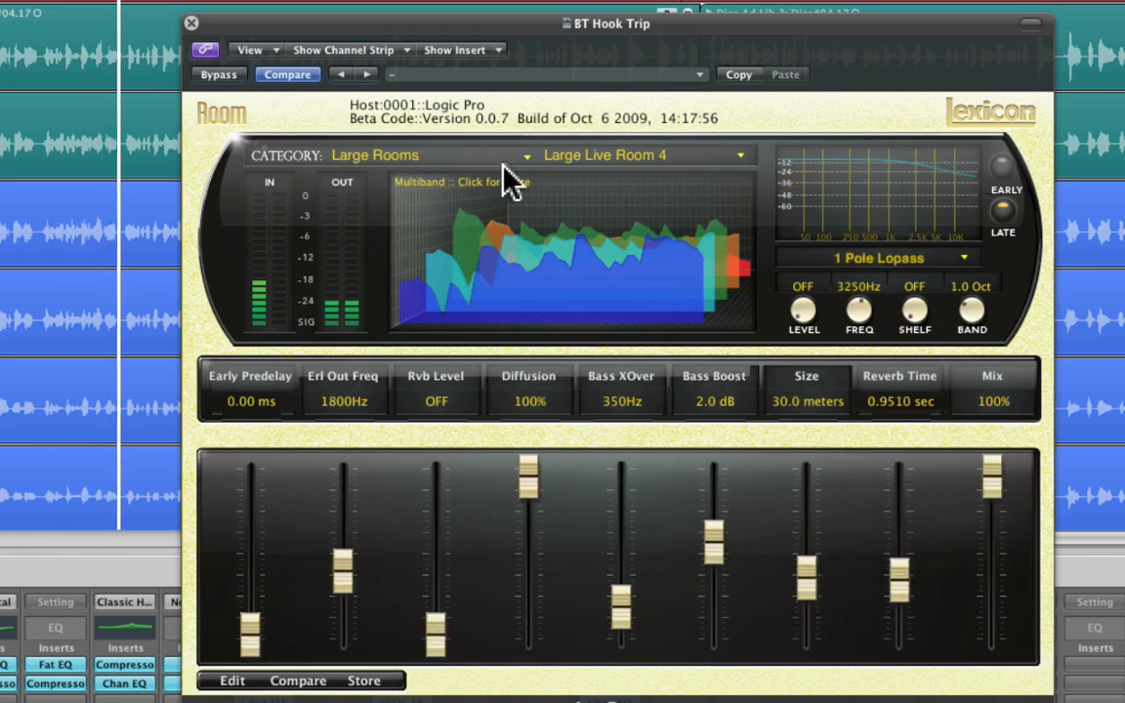
click(575, 156)
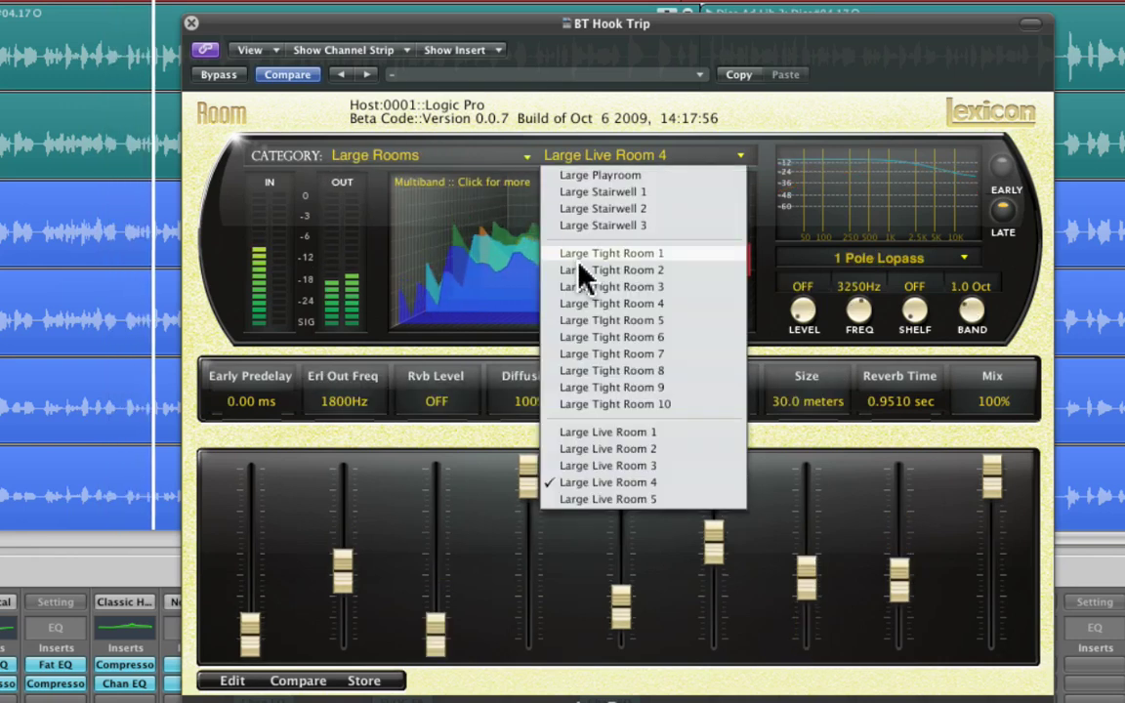
click(611, 466)
- Switch to Drum Rooms and load Drum 3 (Dark)
click(406, 159)
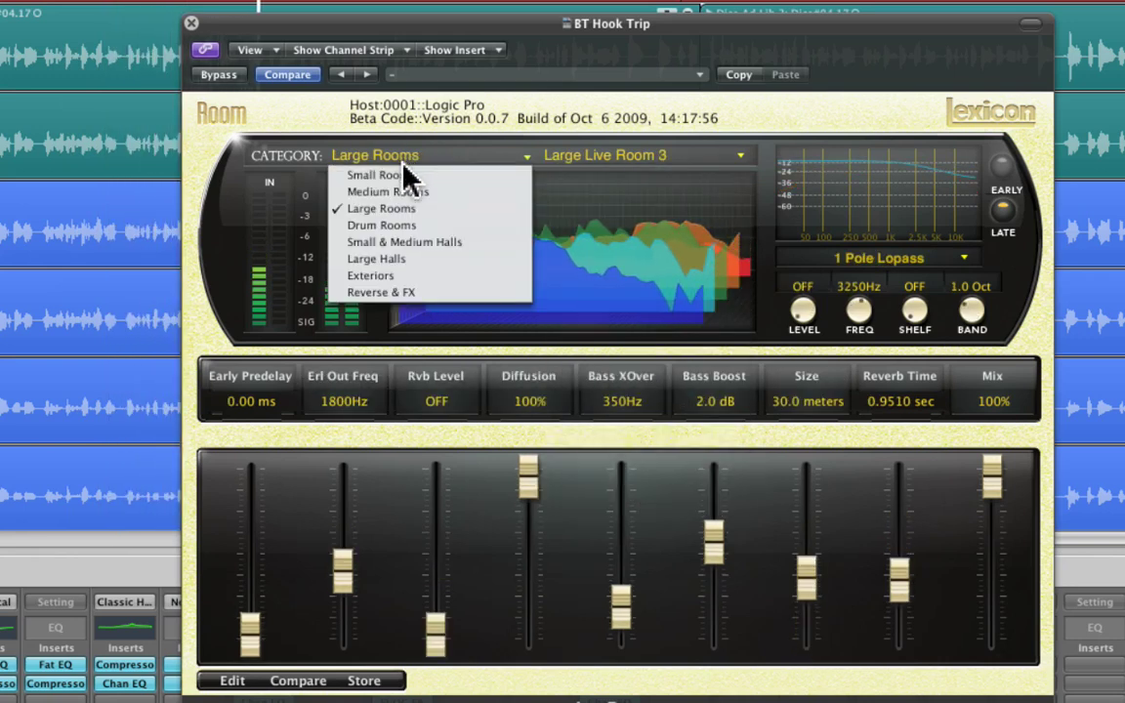
click(427, 226)
click(586, 156)
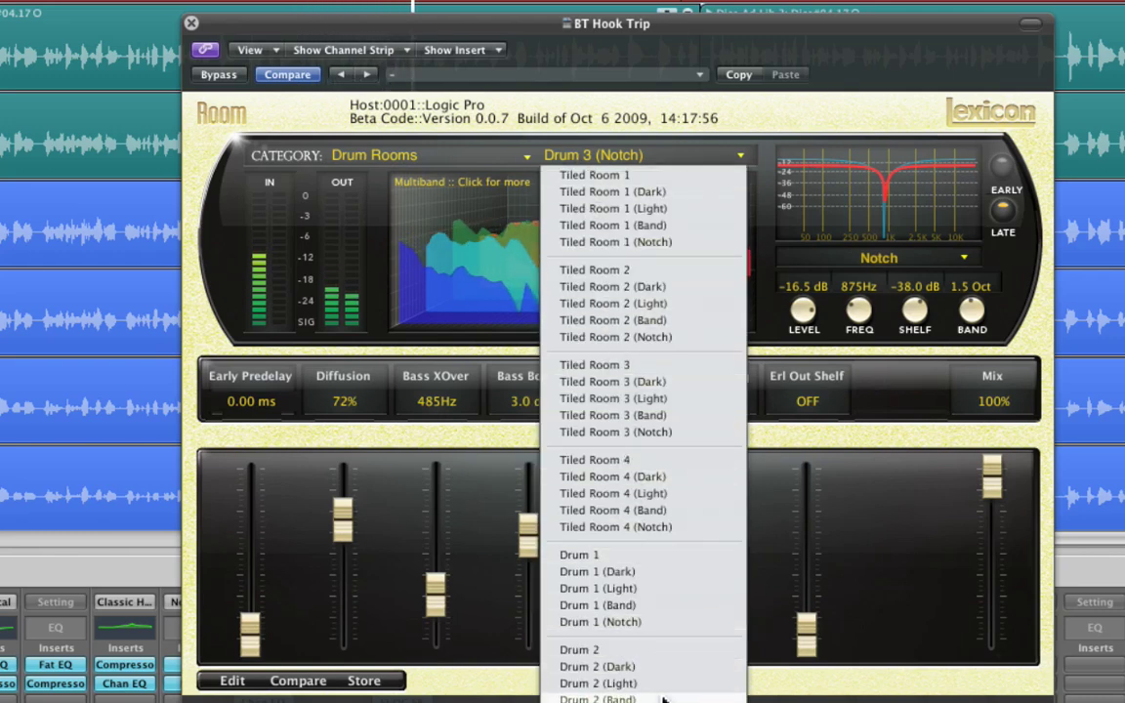
click(626, 691)
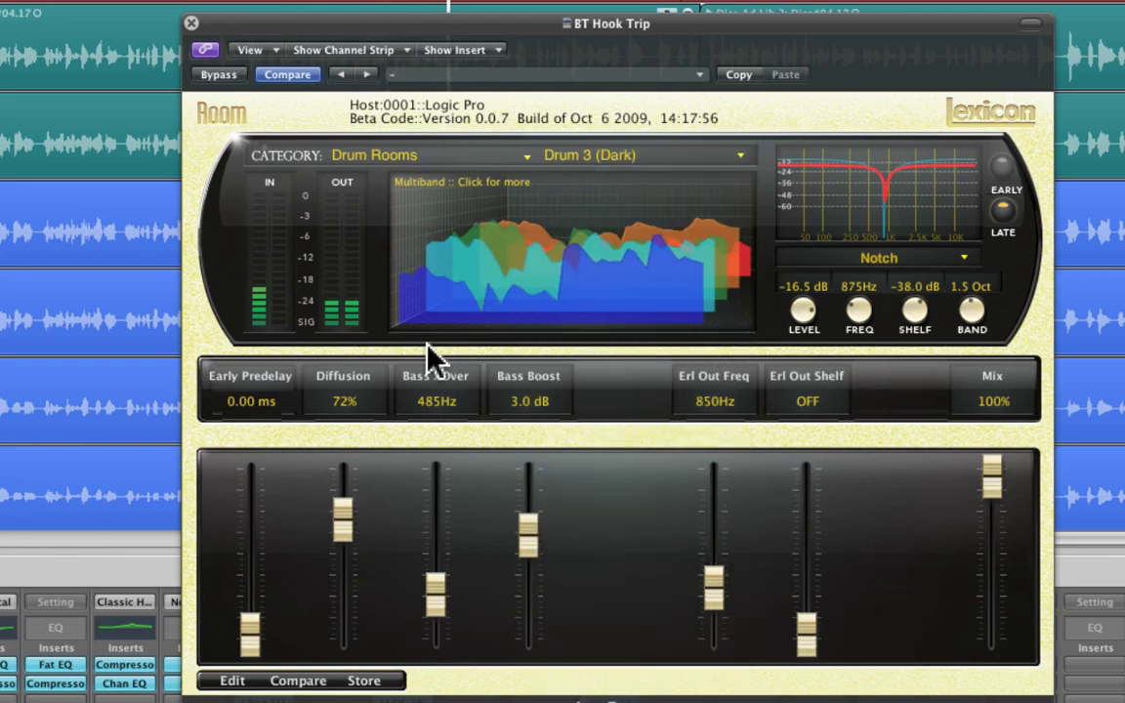
- Switch to Small & Medium Halls and review its presets without changing the preset
click(427, 156)
click(435, 243)
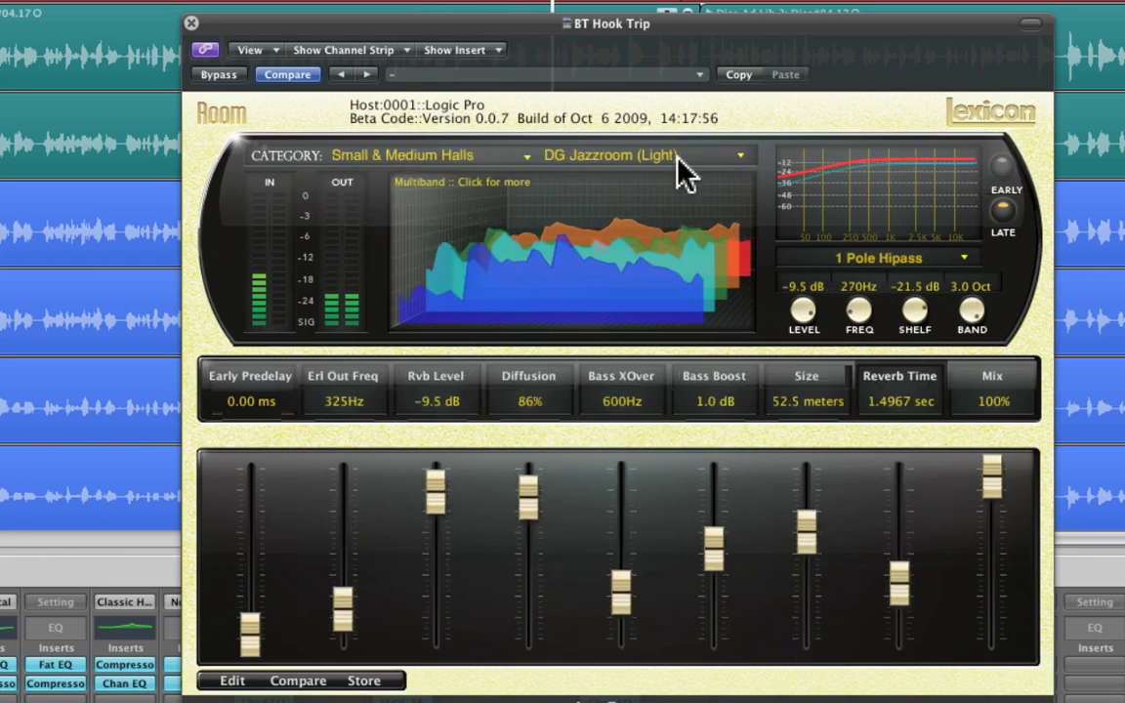
click(679, 157)
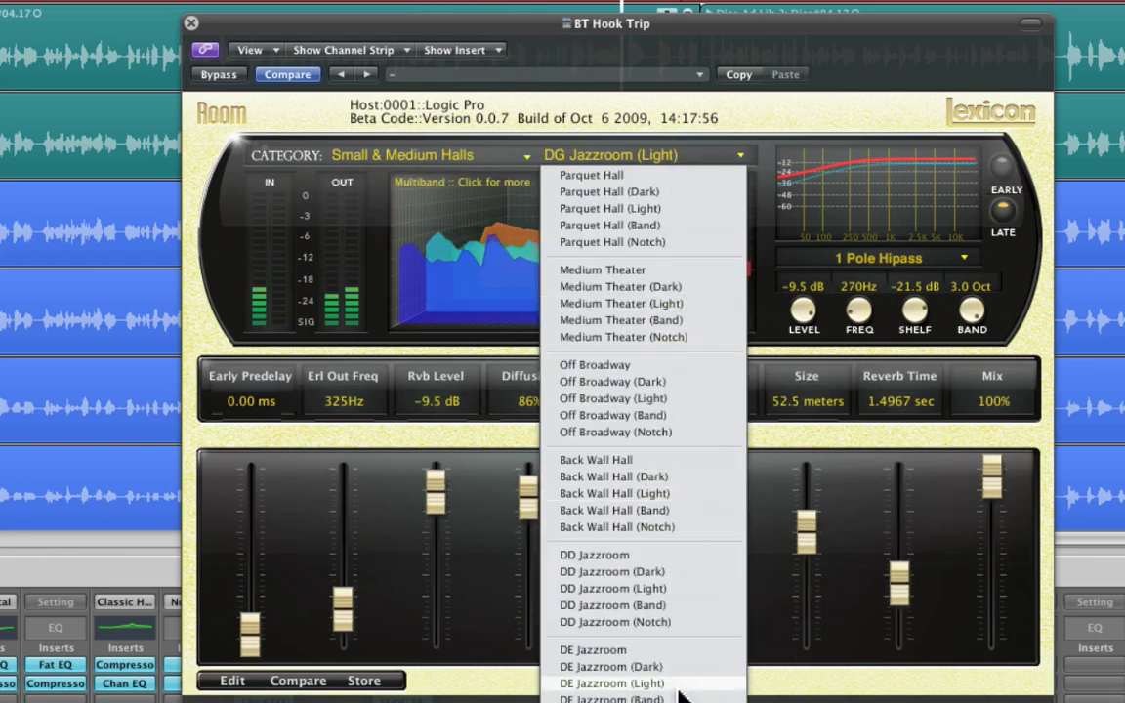
key(Escape)
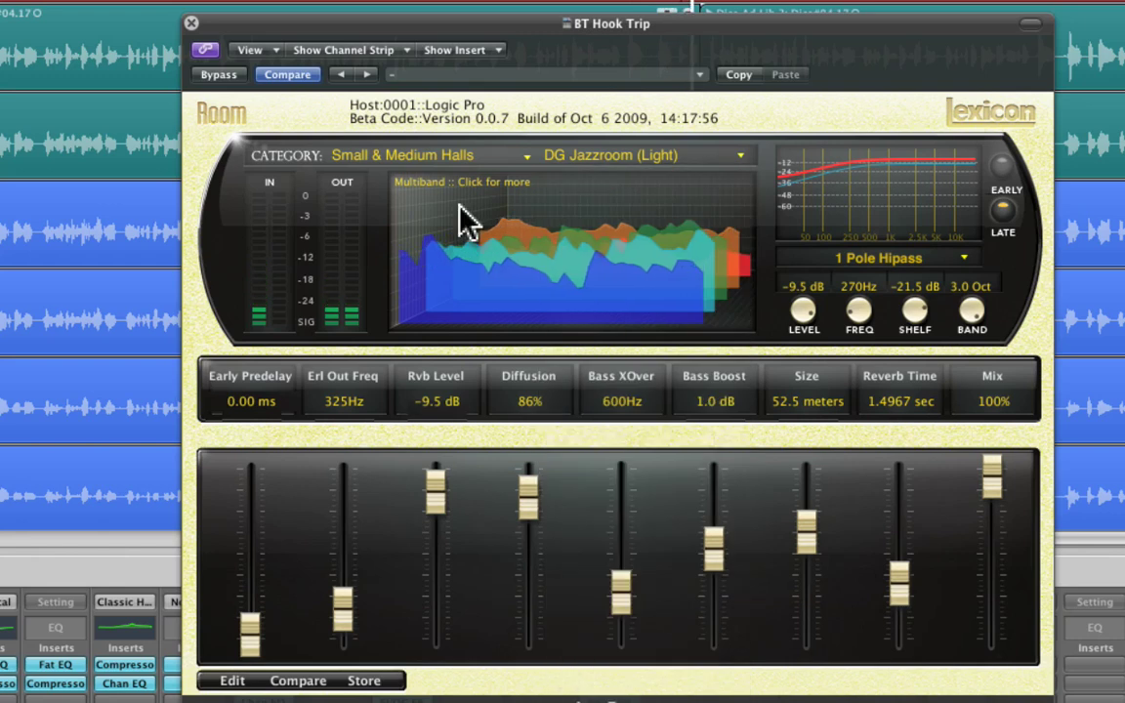
- Switch to Large Halls and load Wooden Hall (Light)
click(437, 159)
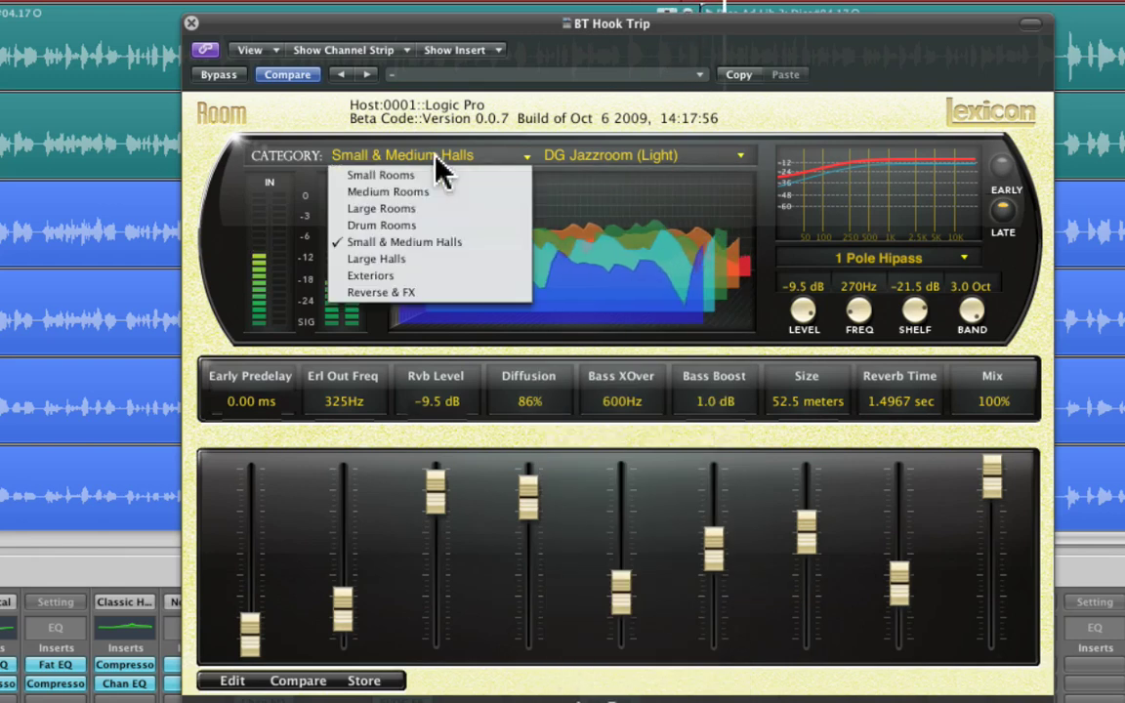
click(434, 259)
click(603, 155)
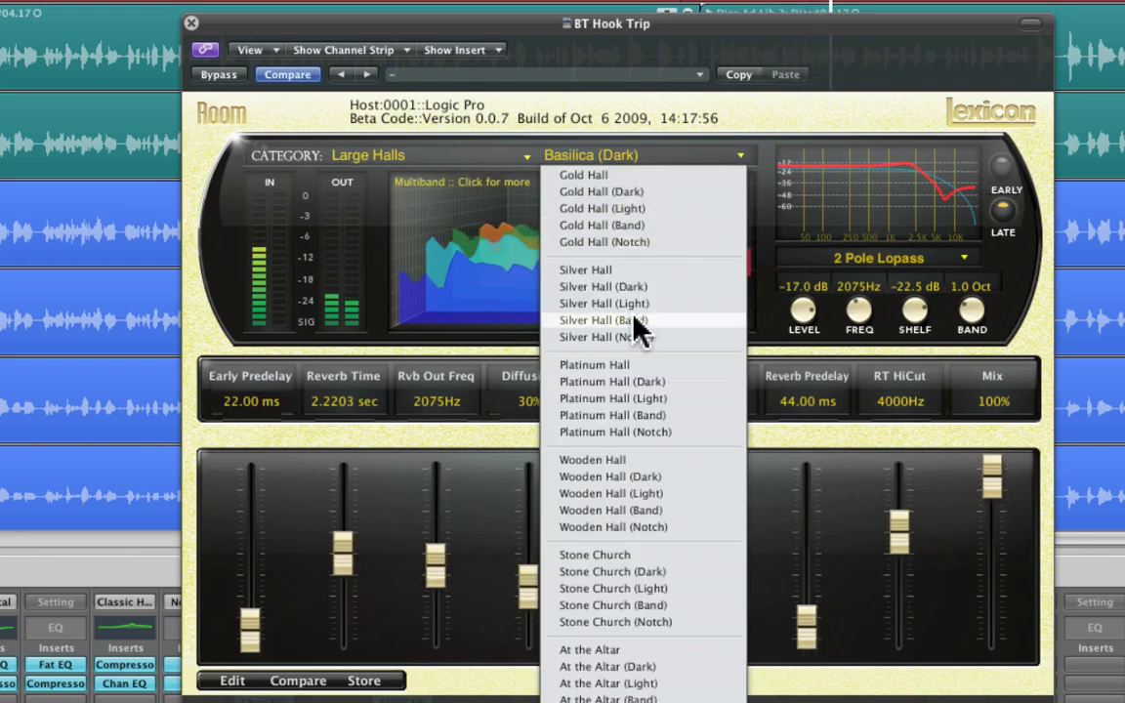
click(672, 493)
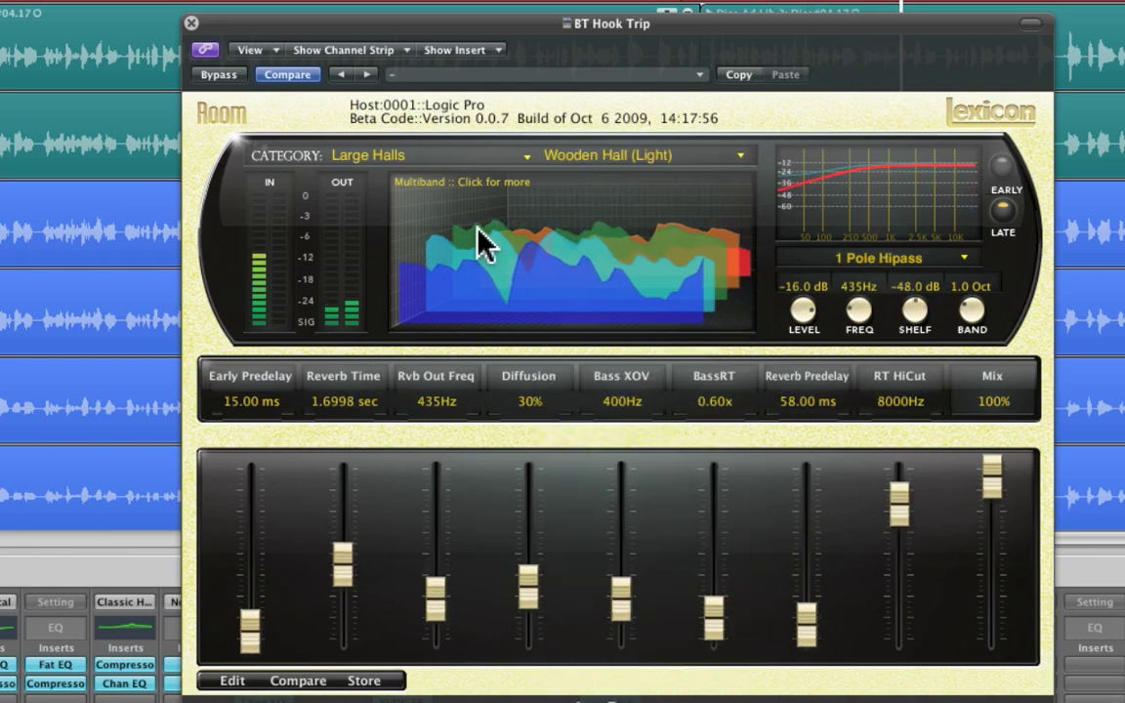
- Switch to Exteriors and load Dracula's Summer Tomb
click(428, 158)
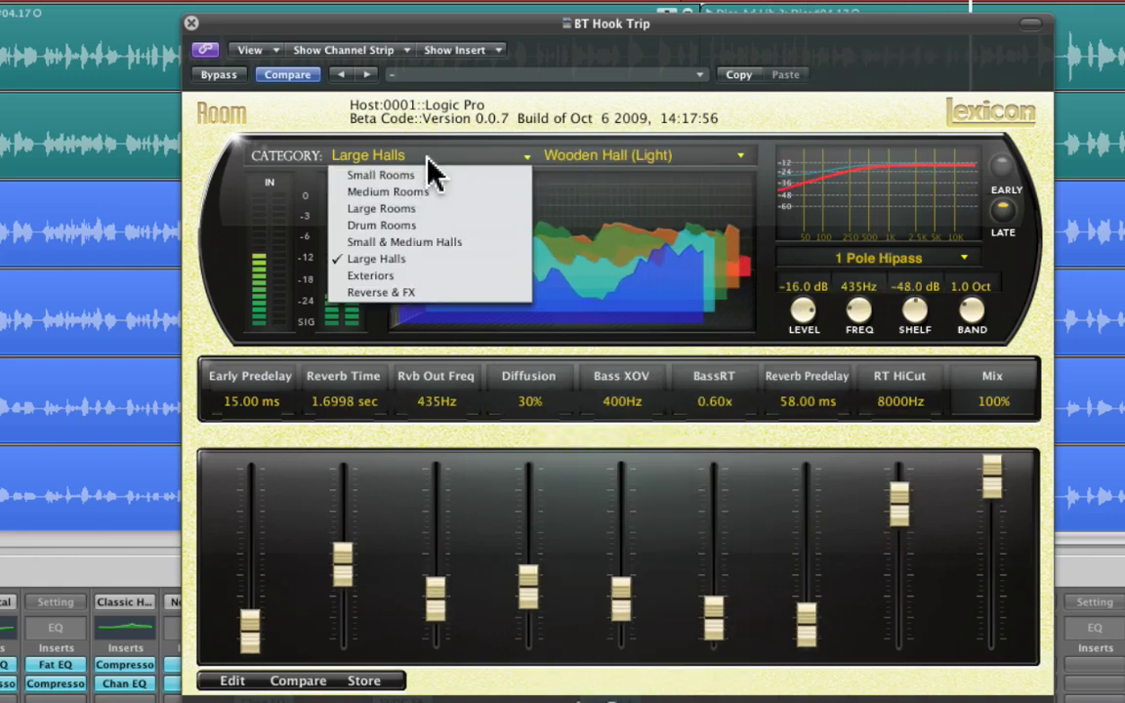
click(411, 276)
click(550, 162)
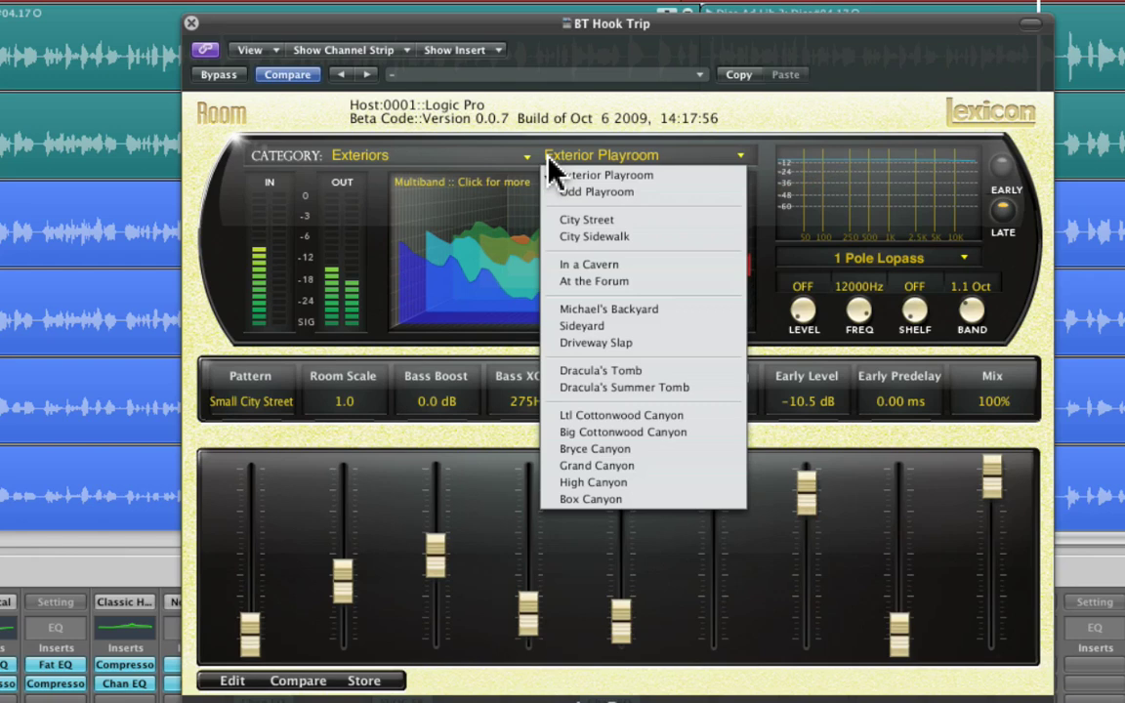
click(598, 387)
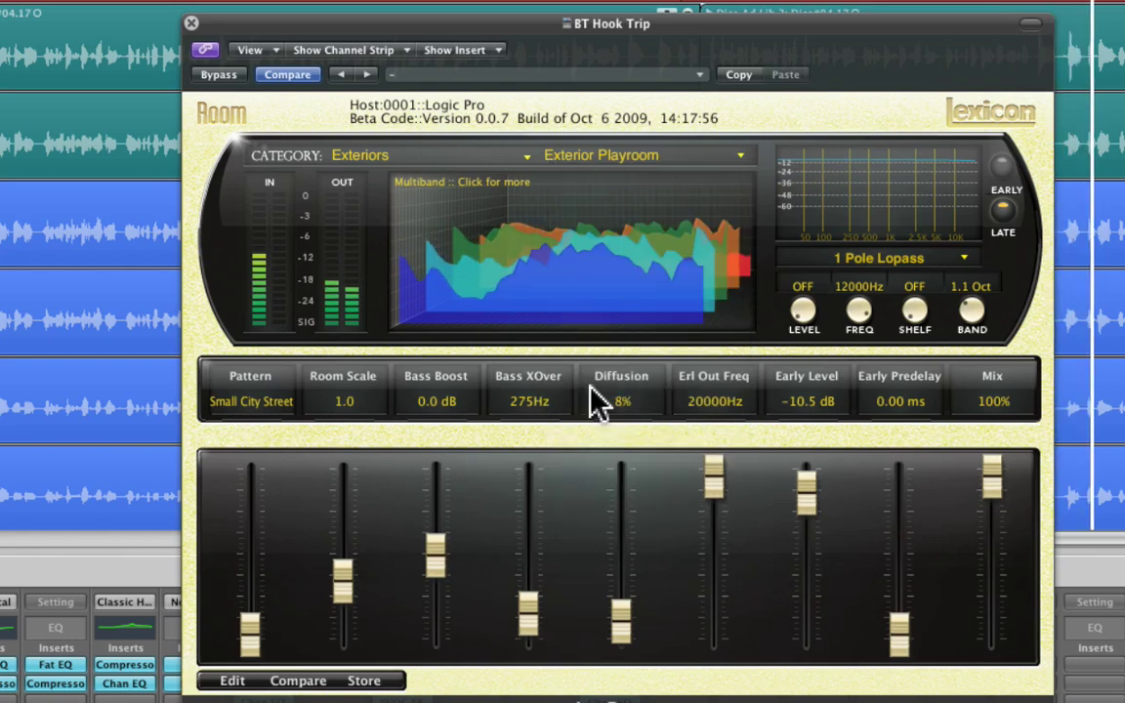
- Switch to Reverse & FX and load Dull Reverse 5
click(439, 154)
click(420, 306)
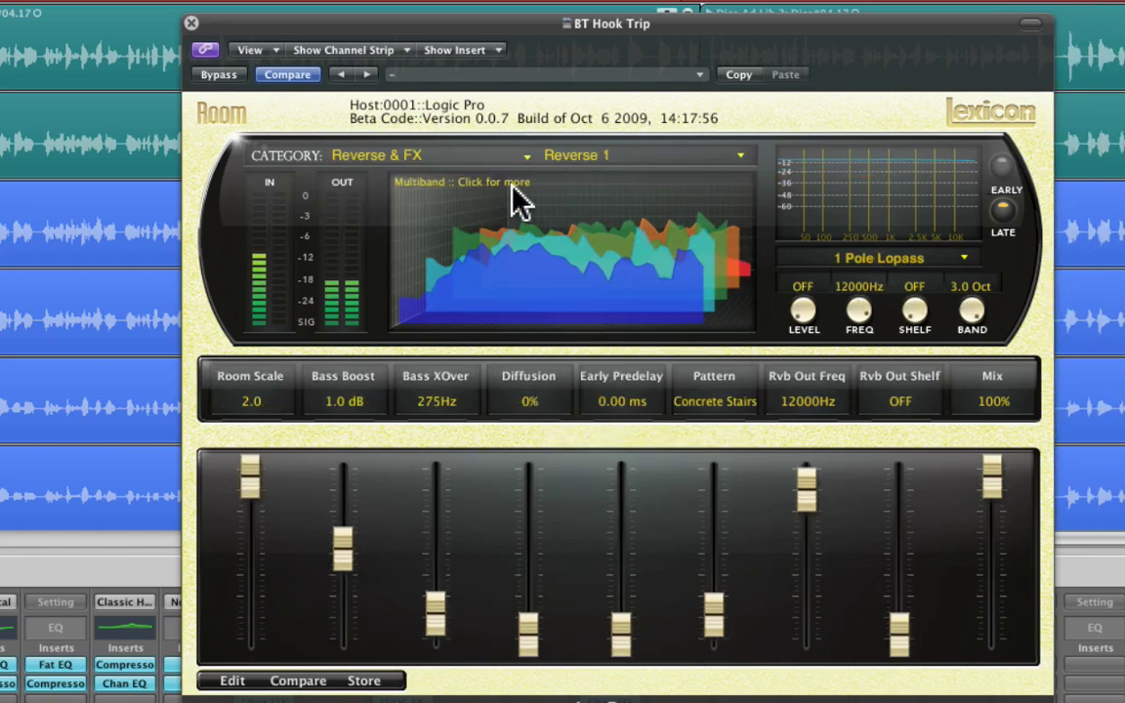
click(557, 156)
click(612, 454)
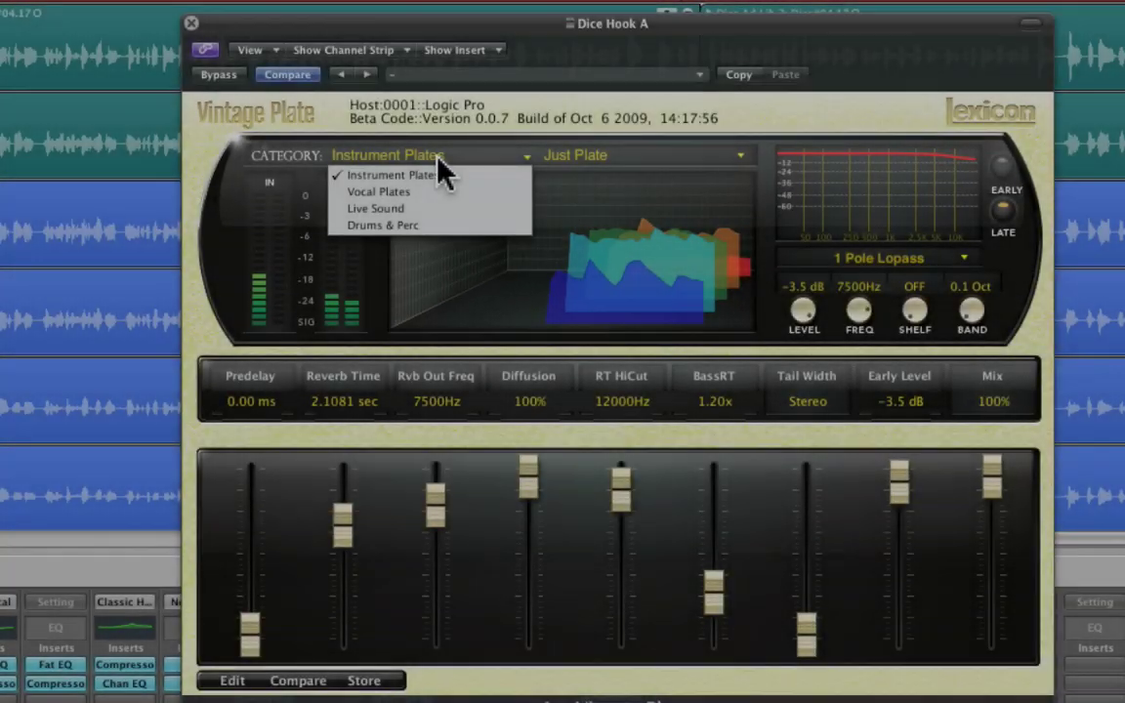
- Review the Instrument Plates presets, then switch to Vocal Plates and load VocalTapBPM2
click(550, 171)
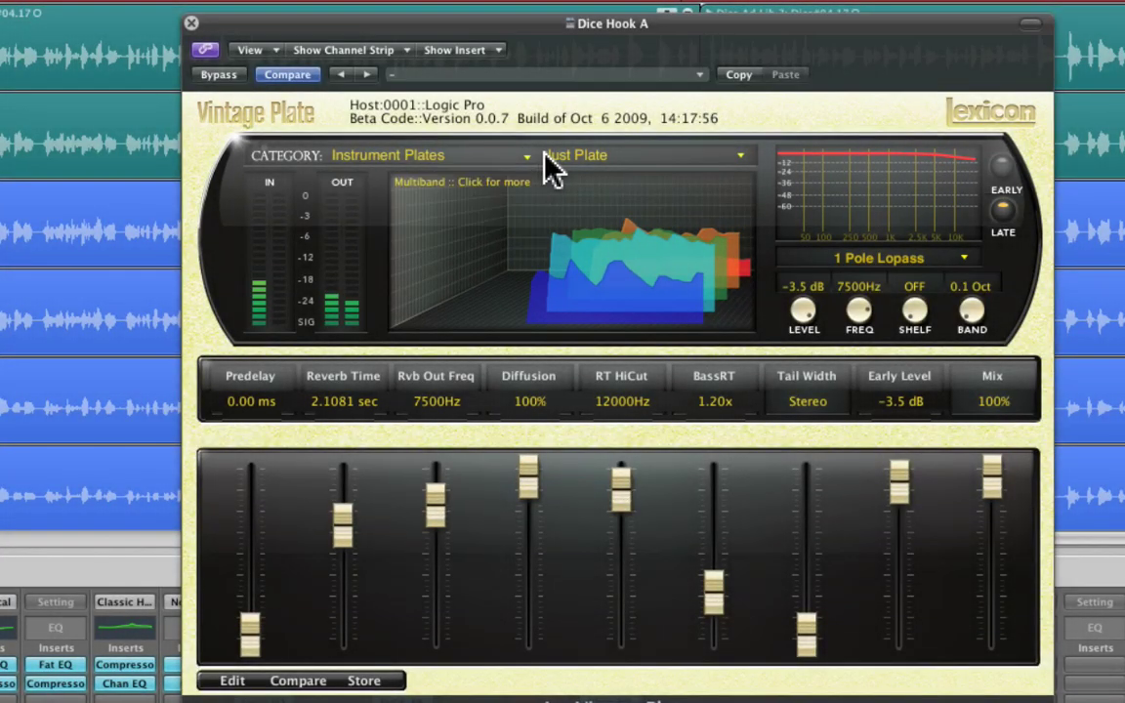
click(556, 167)
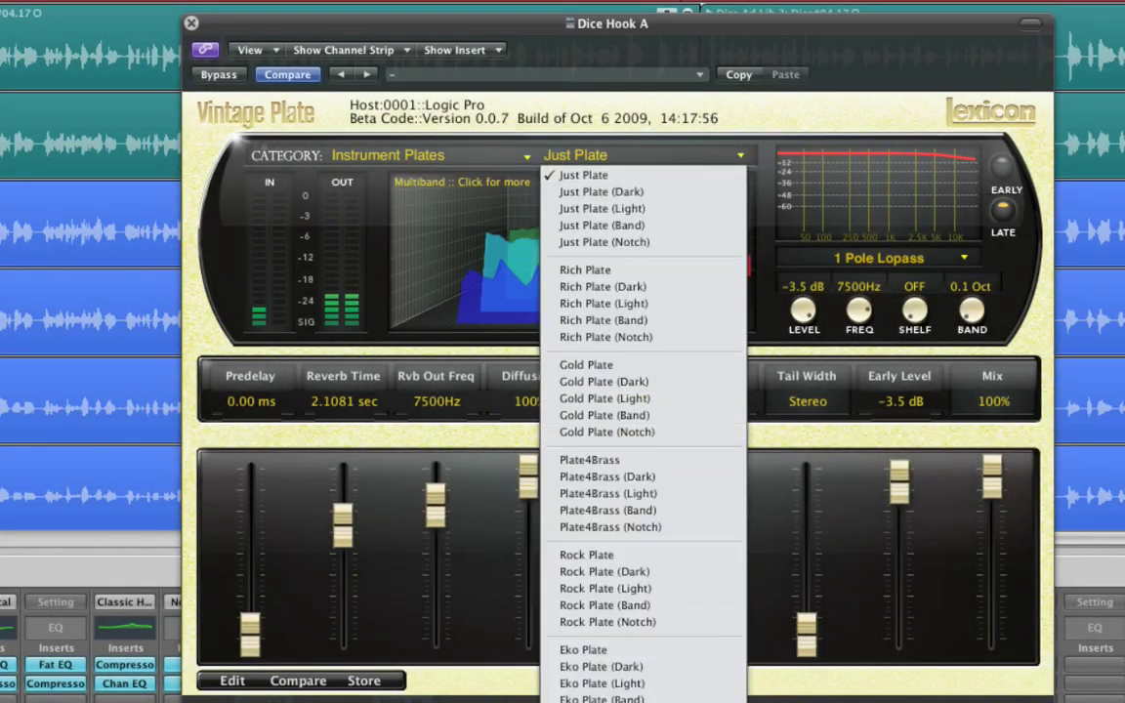
click(459, 156)
click(467, 192)
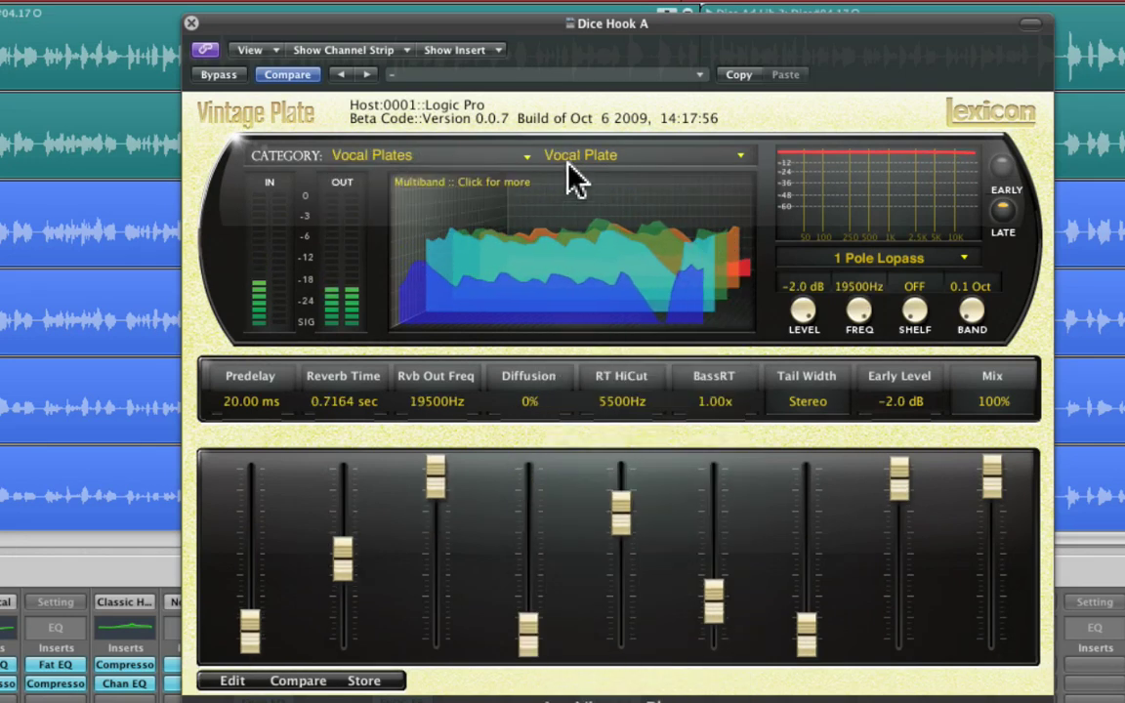
click(568, 161)
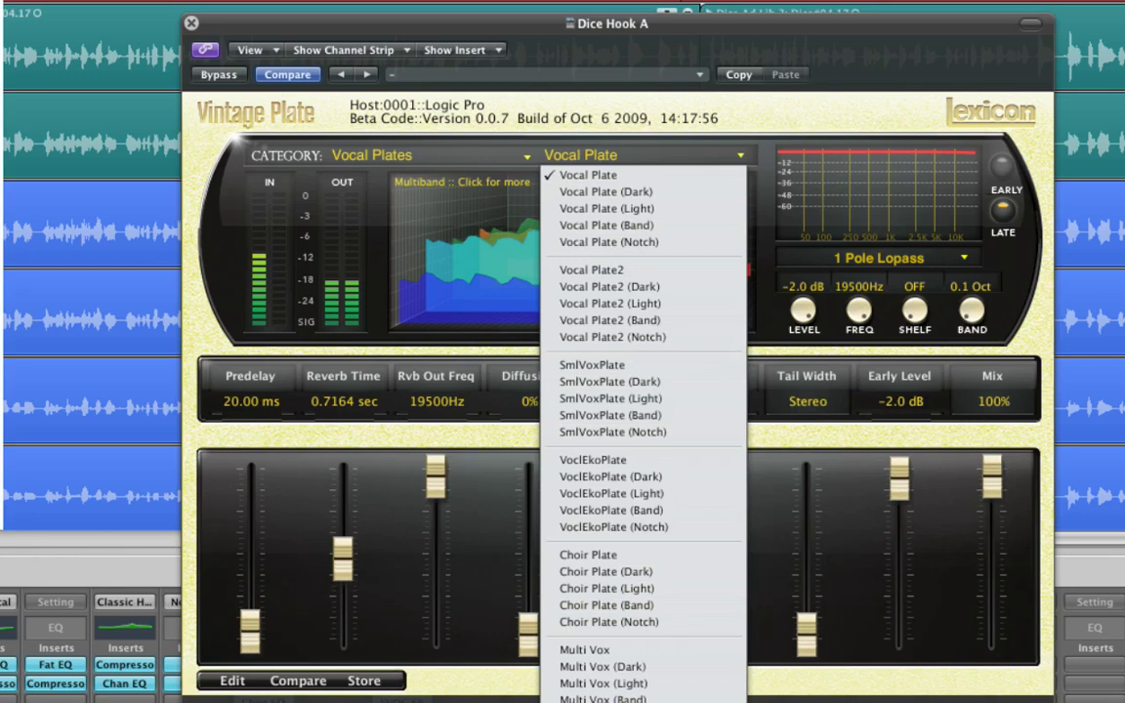
click(600, 695)
- Switch to Live Sound and load Plate Dly BPM
click(432, 157)
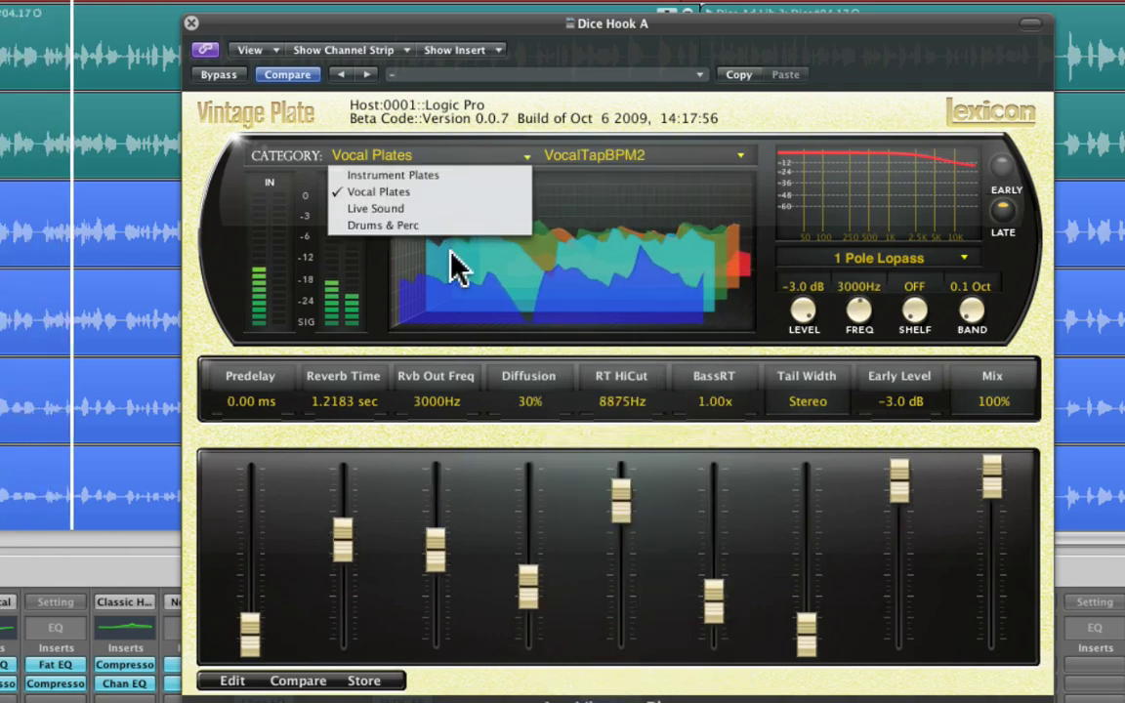
click(375, 208)
click(591, 157)
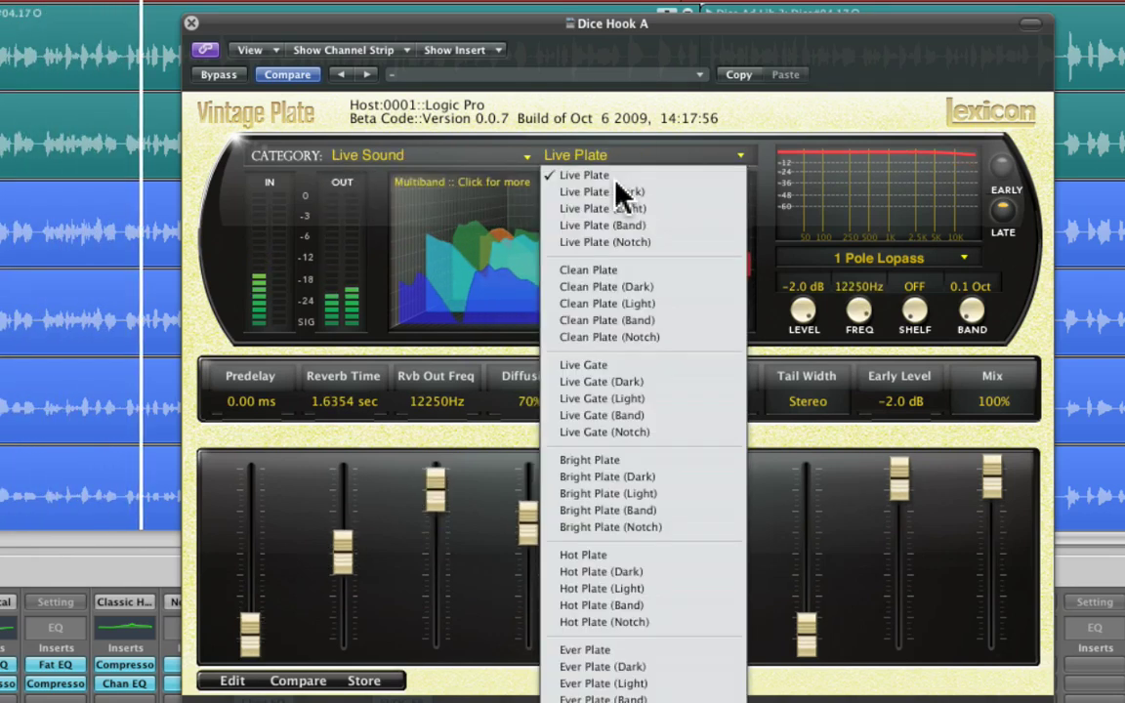
click(520, 558)
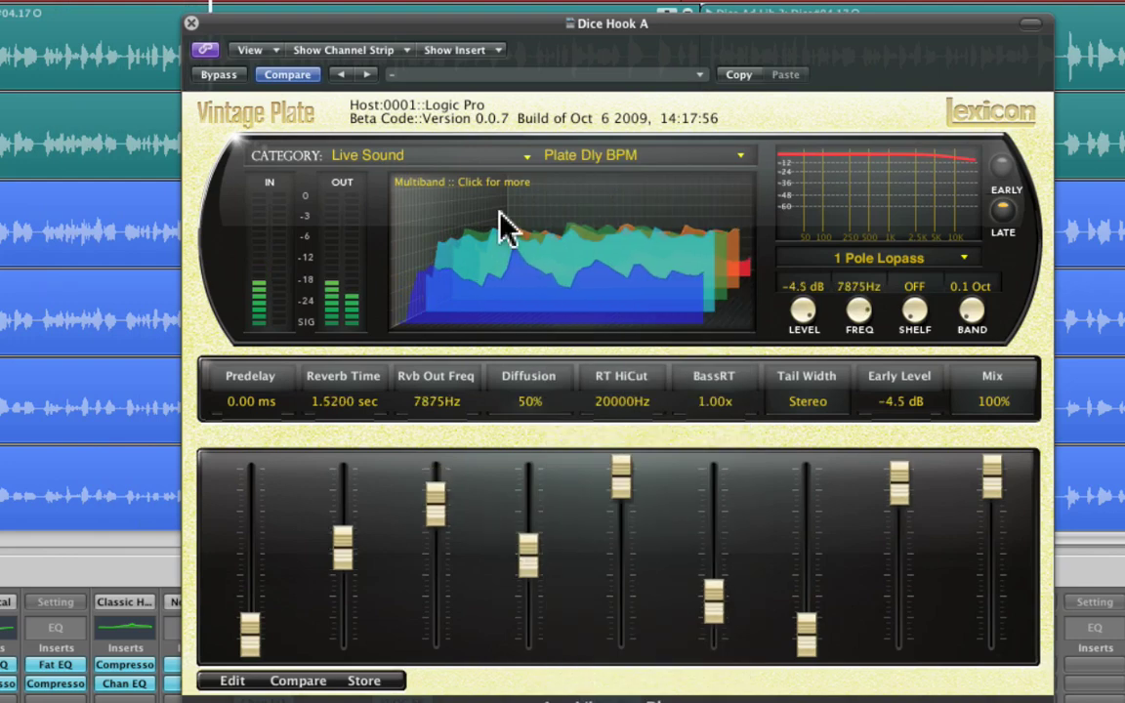
- Switch to the Drums & Perc category and open its preset list for Big Drums
click(504, 156)
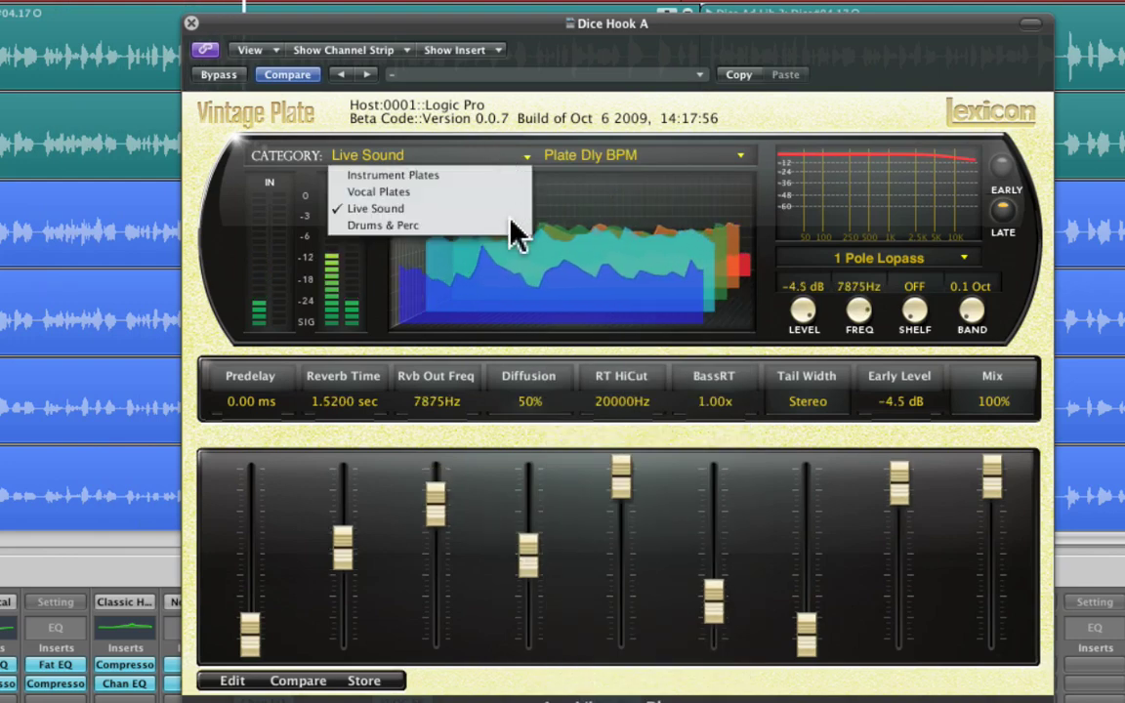
click(437, 225)
click(562, 154)
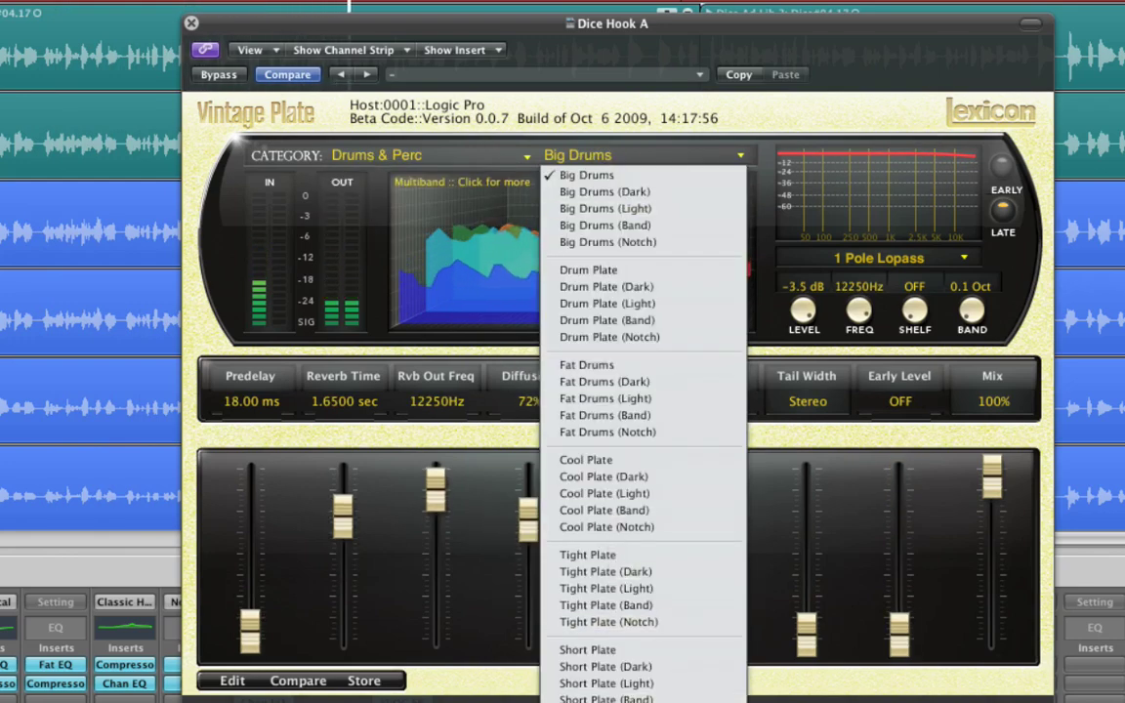